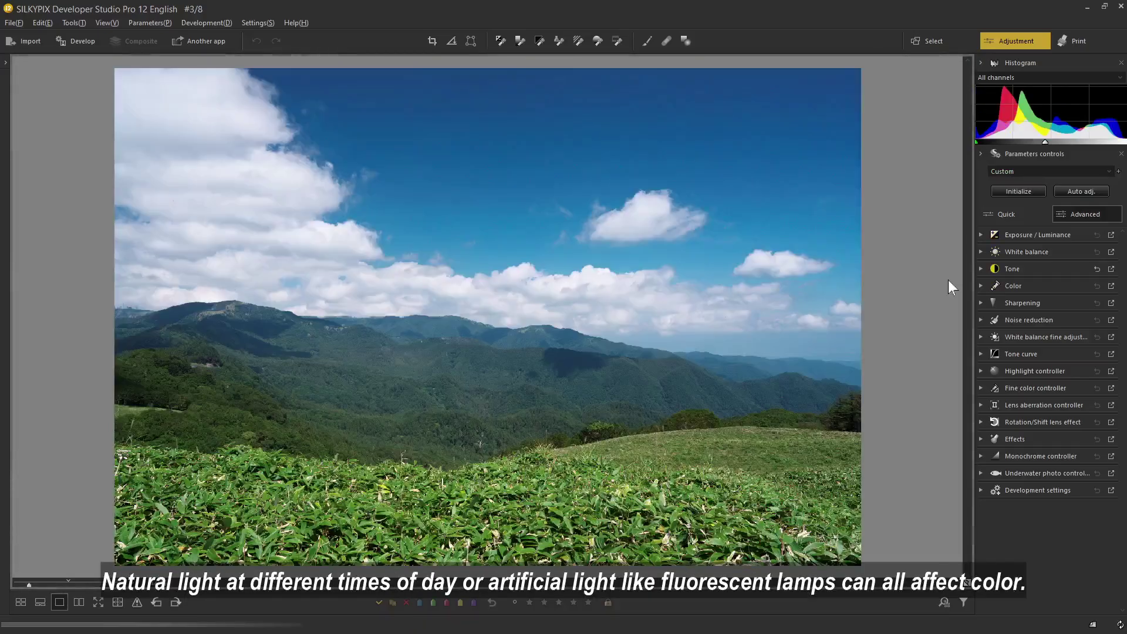
Advance past the Golden Gate bridge and grass-and-clouds photos to the pink clover close-up
{"action": "key", "text": "space"}
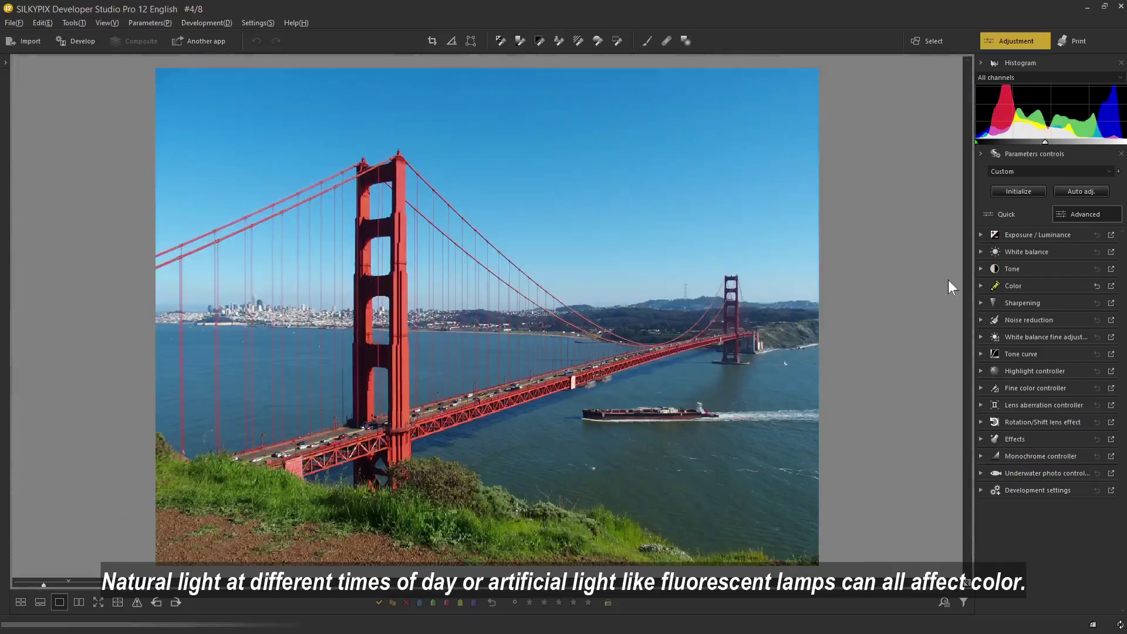
{"action": "key", "text": "space"}
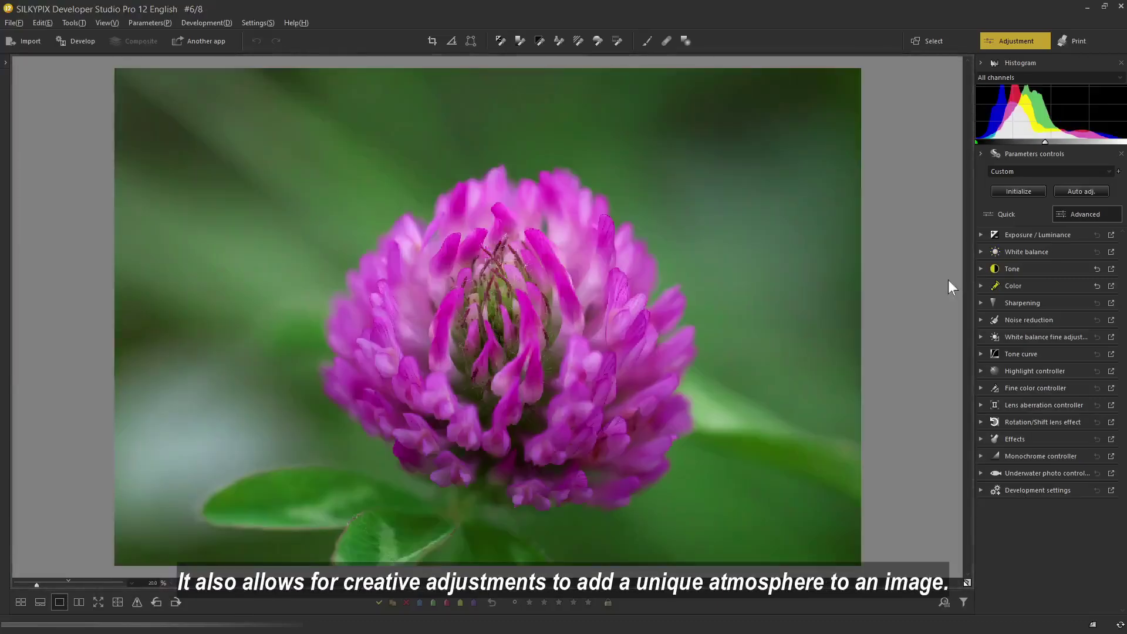
{"action": "key", "text": "space"}
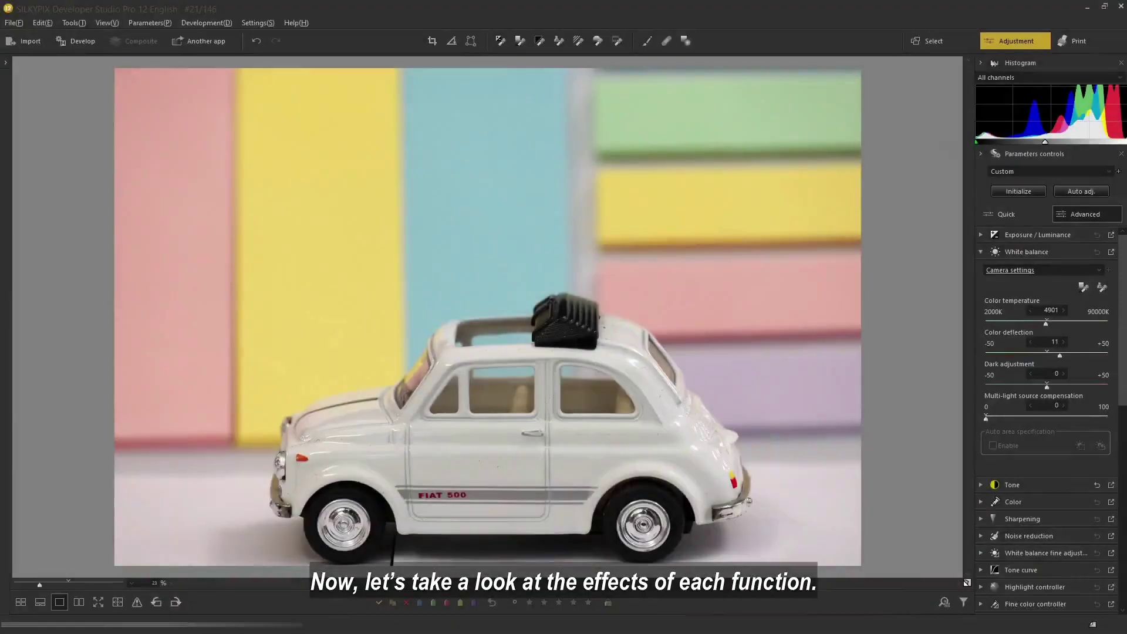
Preview the available white balance presets in the White balance dropdown
{"action": "left_click", "coordinate": [1095, 270]}
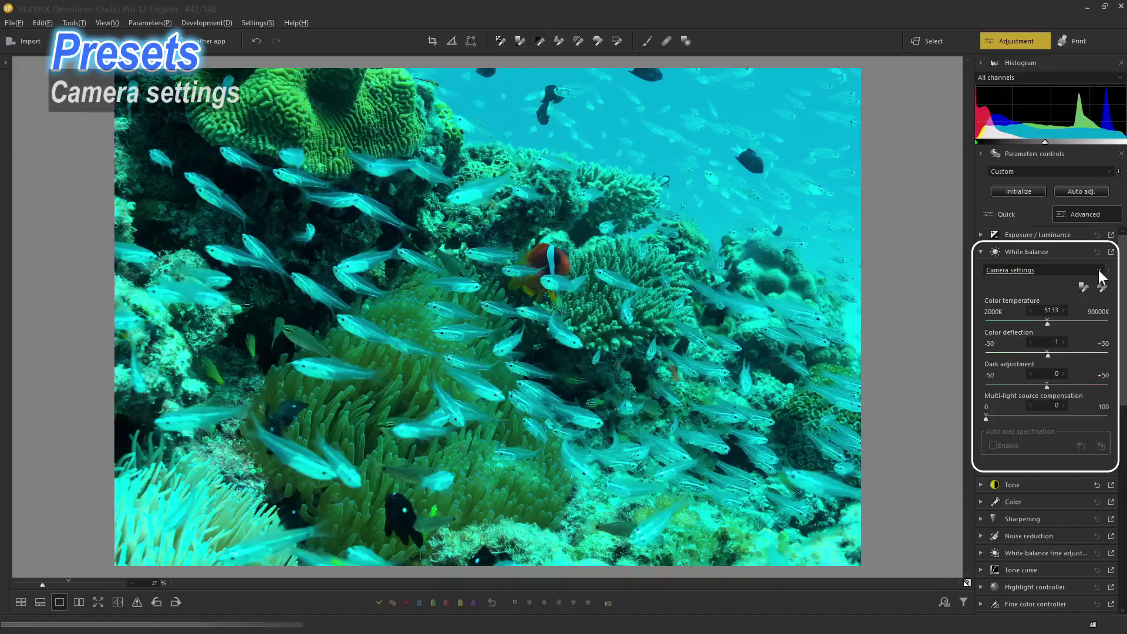
Apply the Auto (Underwater) white balance preset to the reef photo
{"action": "left_click", "coordinate": [1098, 270]}
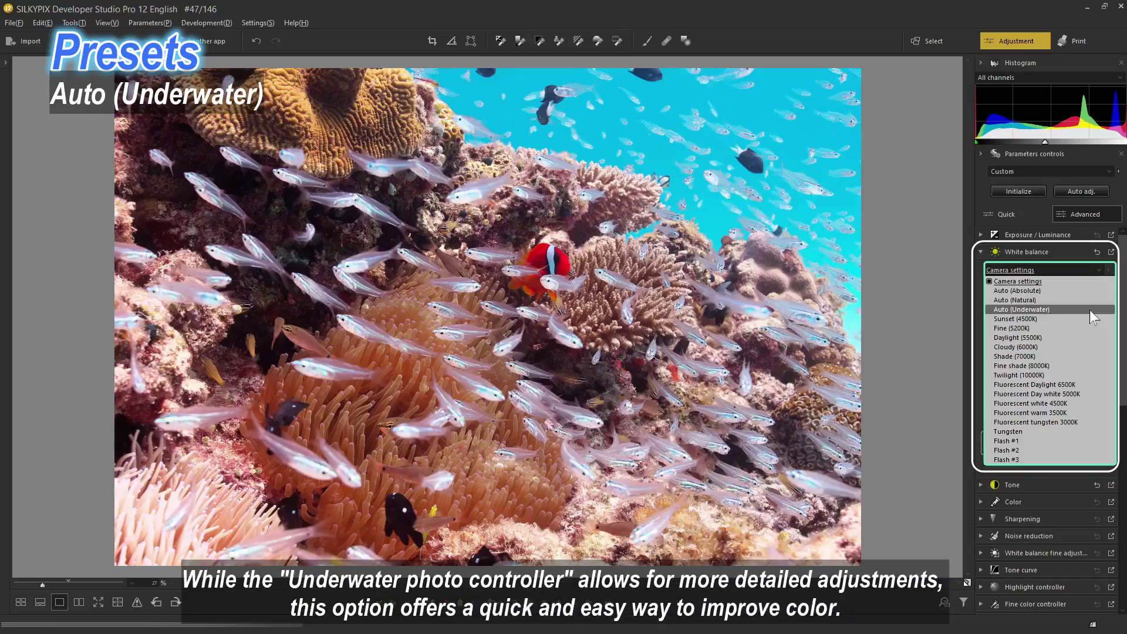
{"action": "left_click", "coordinate": [1089, 310]}
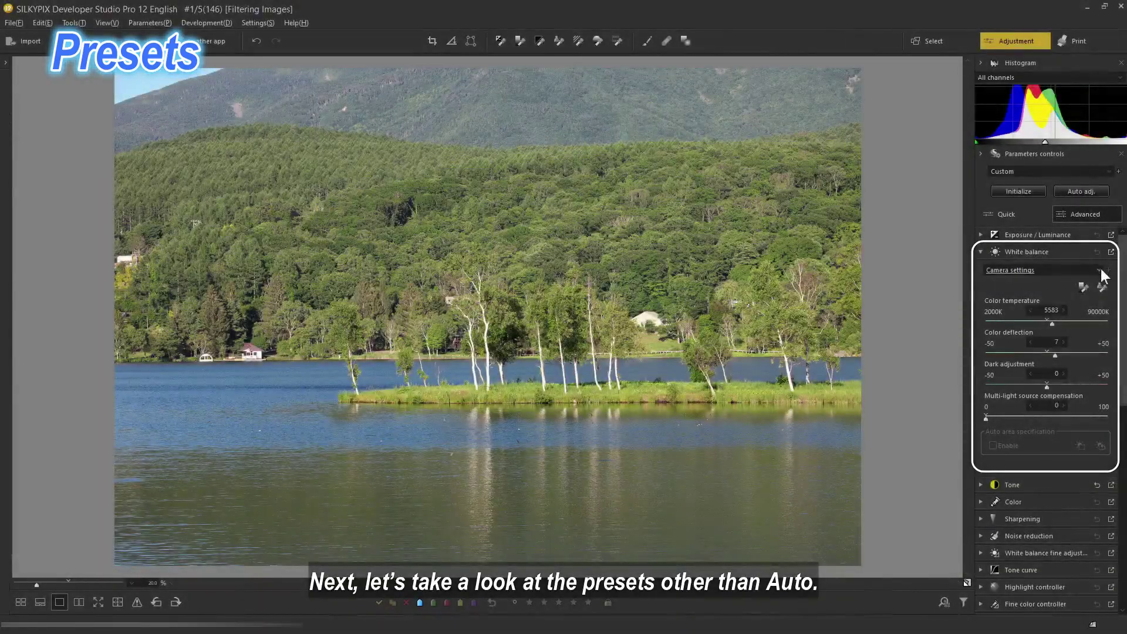
Preview the Daylight and Fluorescent Day white 5000K presets on the landscape photos
{"action": "left_click", "coordinate": [1100, 271]}
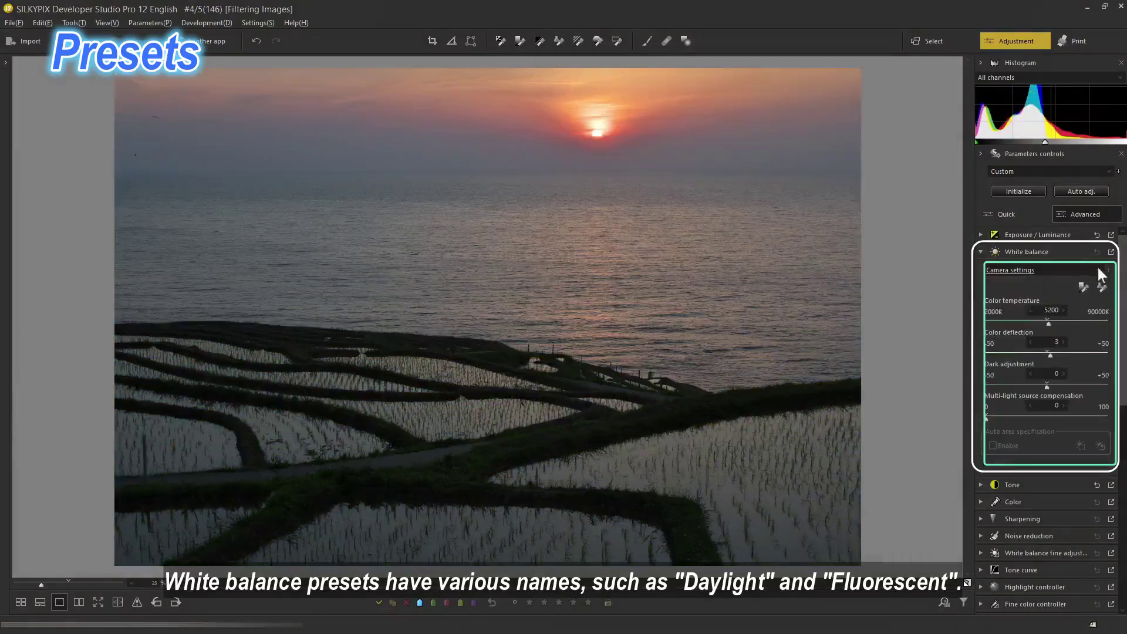
{"action": "left_click", "coordinate": [1098, 271]}
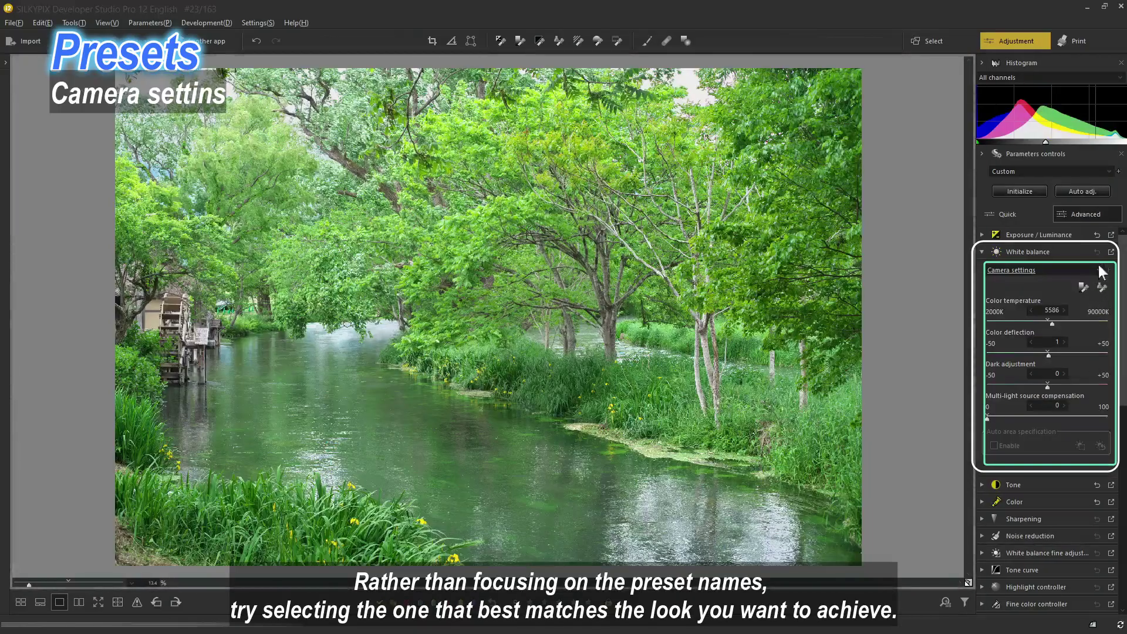
{"action": "left_click", "coordinate": [1098, 270]}
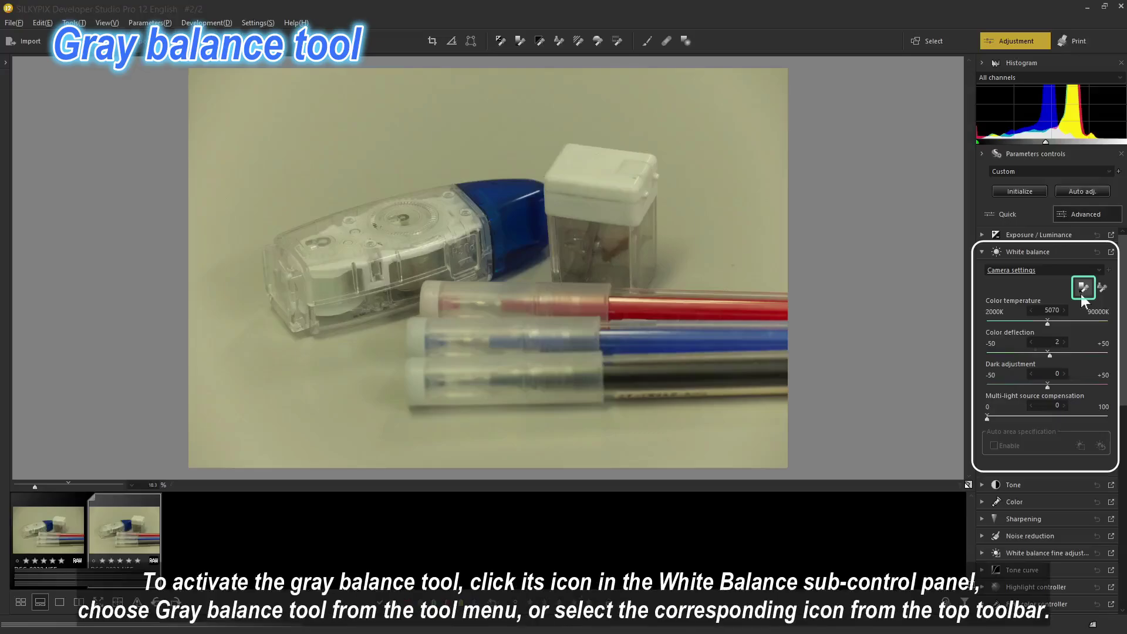
Sample the white box cap as neutral gray with the Gray balance tool
{"action": "left_click", "coordinate": [78, 26]}
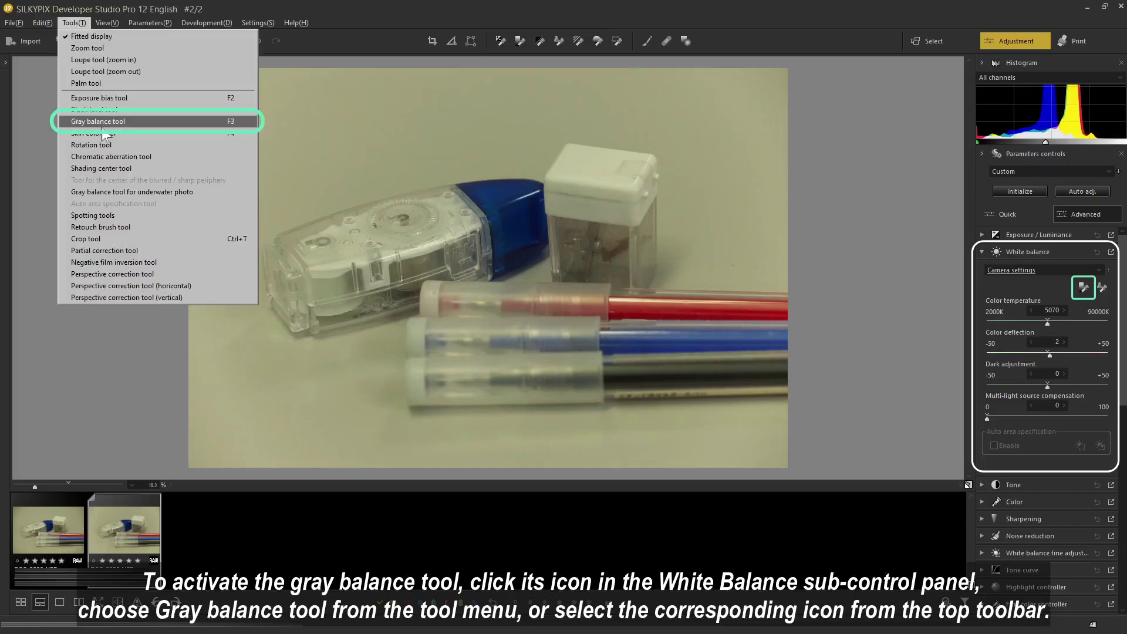
{"action": "left_click", "coordinate": [35, 143]}
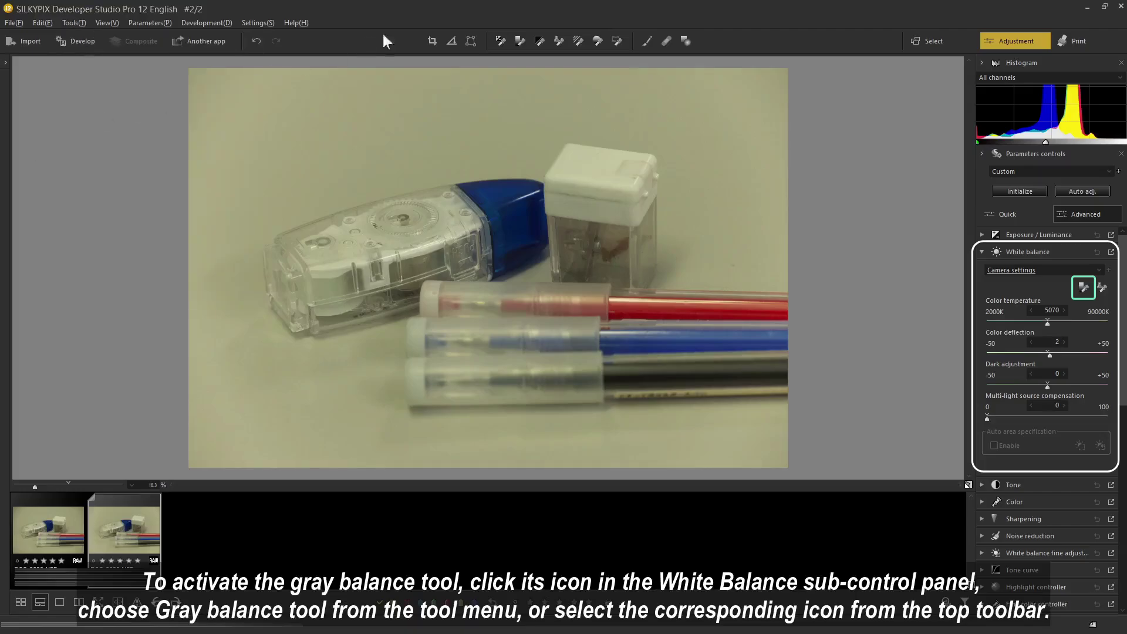
{"action": "left_click", "coordinate": [519, 44]}
{"action": "left_click", "coordinate": [598, 182]}
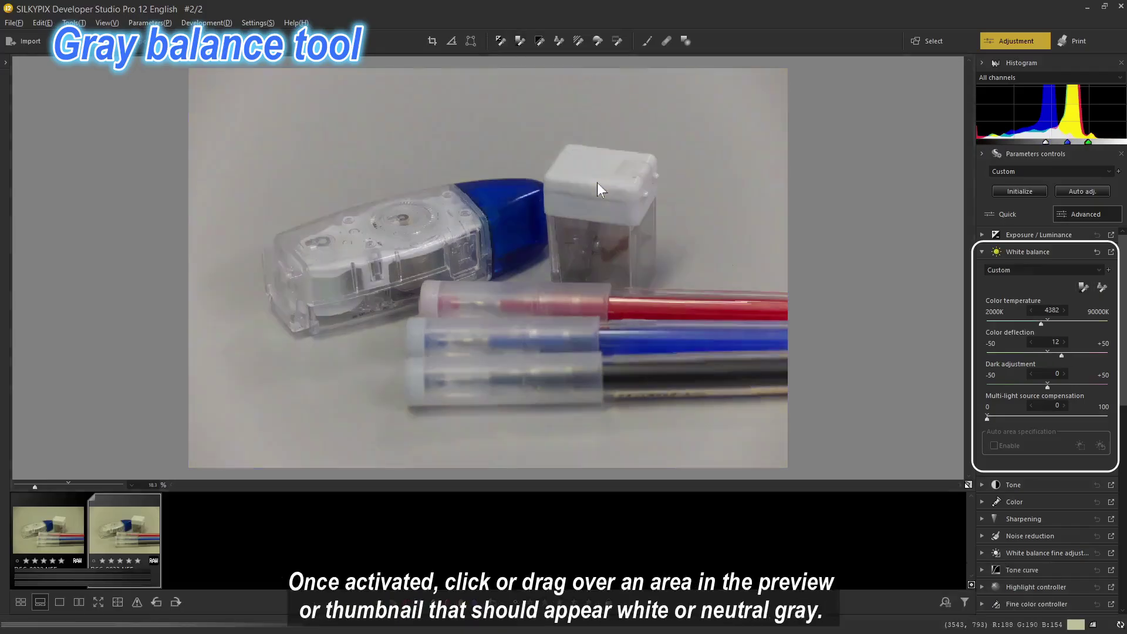
Revert to camera white balance and resample a neutral area, giving Custom 4578K
{"action": "left_click", "coordinate": [1097, 252]}
{"action": "left_click", "coordinate": [1087, 288]}
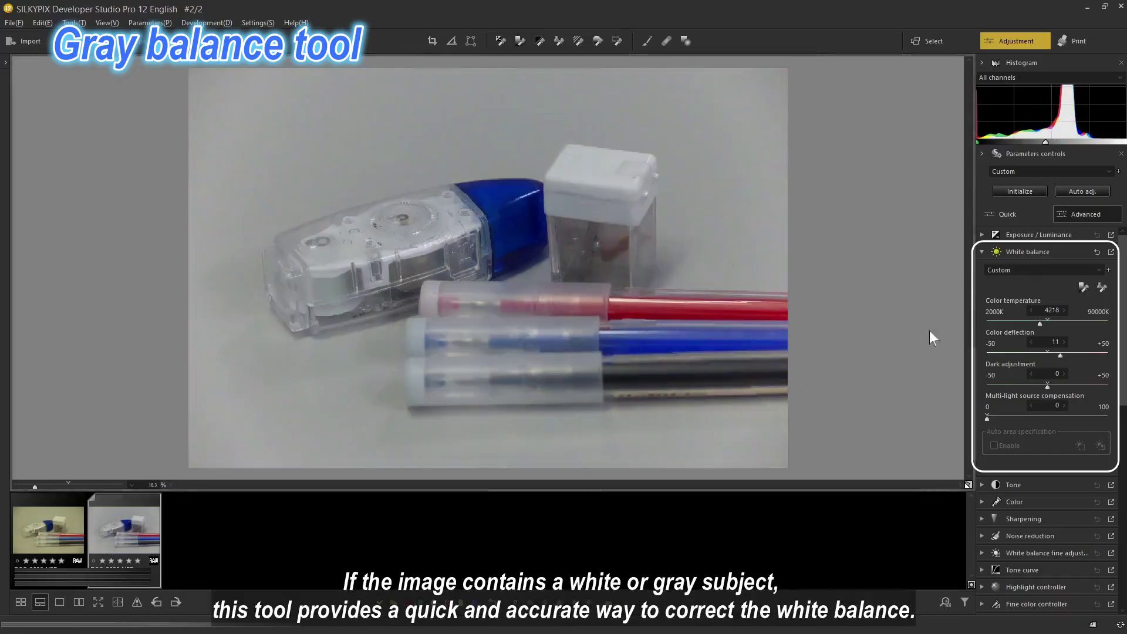
{"action": "left_click", "coordinate": [1096, 252]}
{"action": "left_click", "coordinate": [1084, 288]}
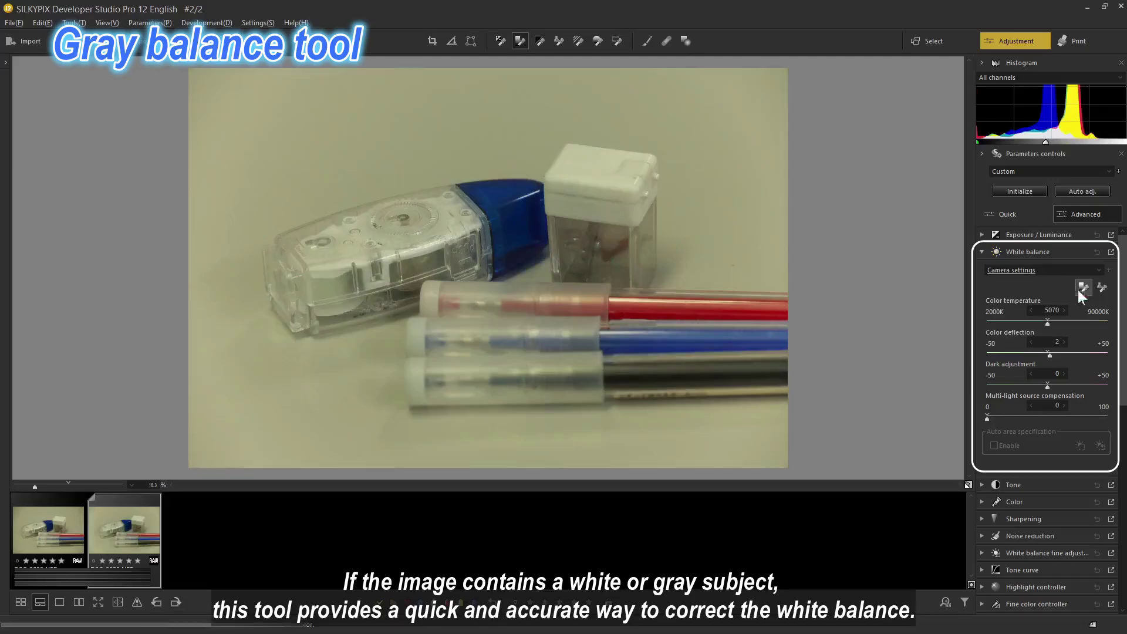
{"action": "left_click", "coordinate": [433, 362]}
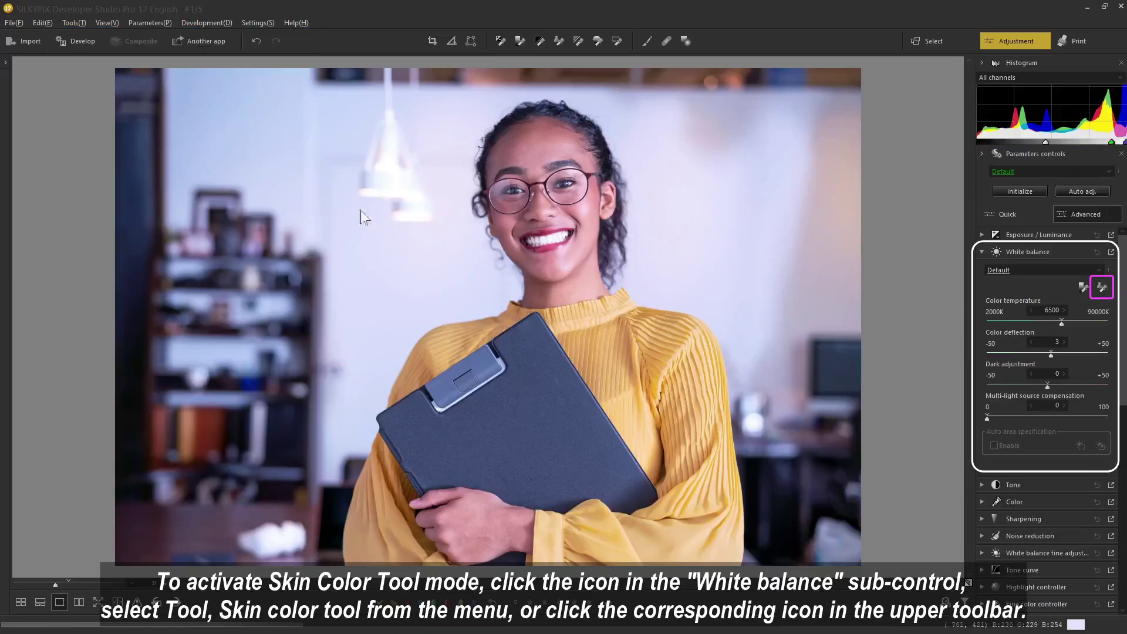
Correct the clipboard portrait's white balance by sampling her face skin twice
{"action": "left_click", "coordinate": [72, 25]}
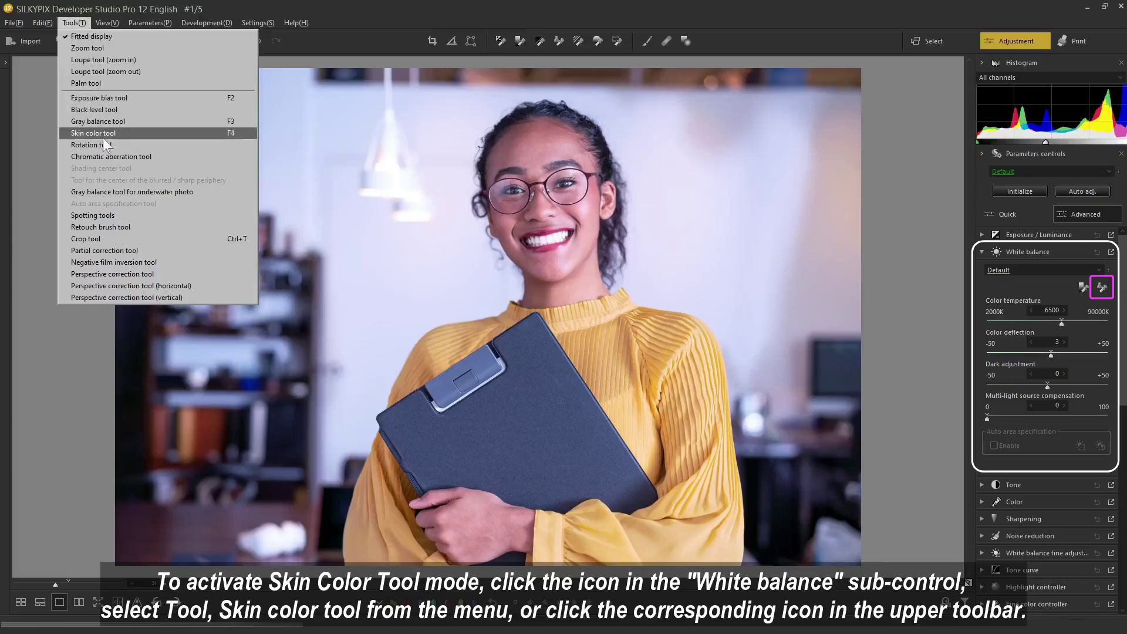
{"action": "left_click", "coordinate": [558, 44]}
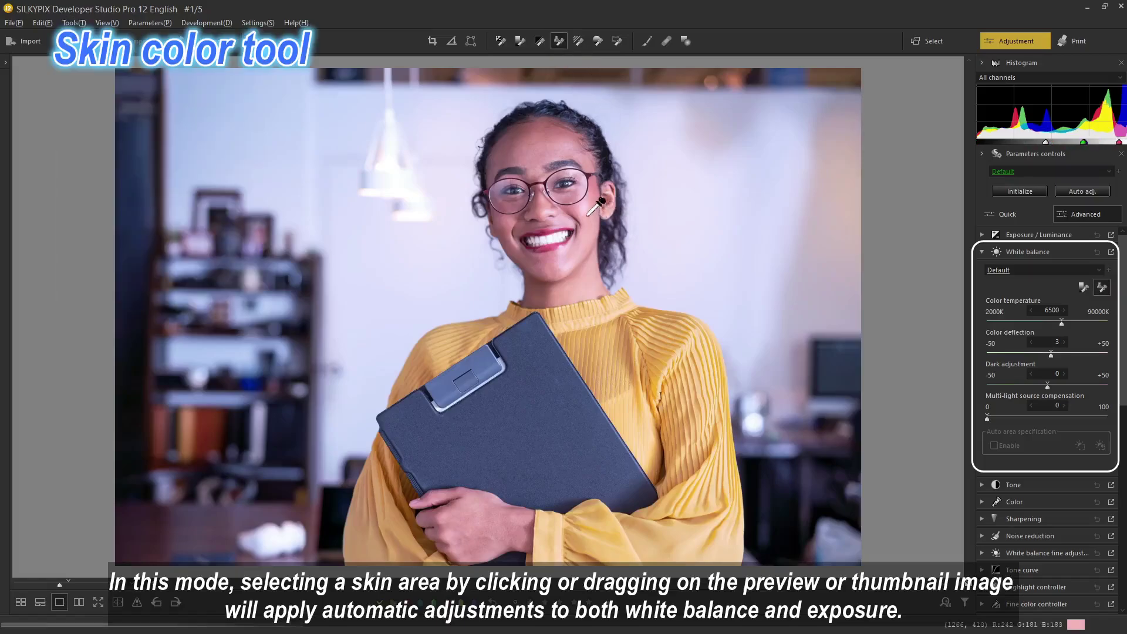
{"action": "left_click", "coordinate": [597, 251]}
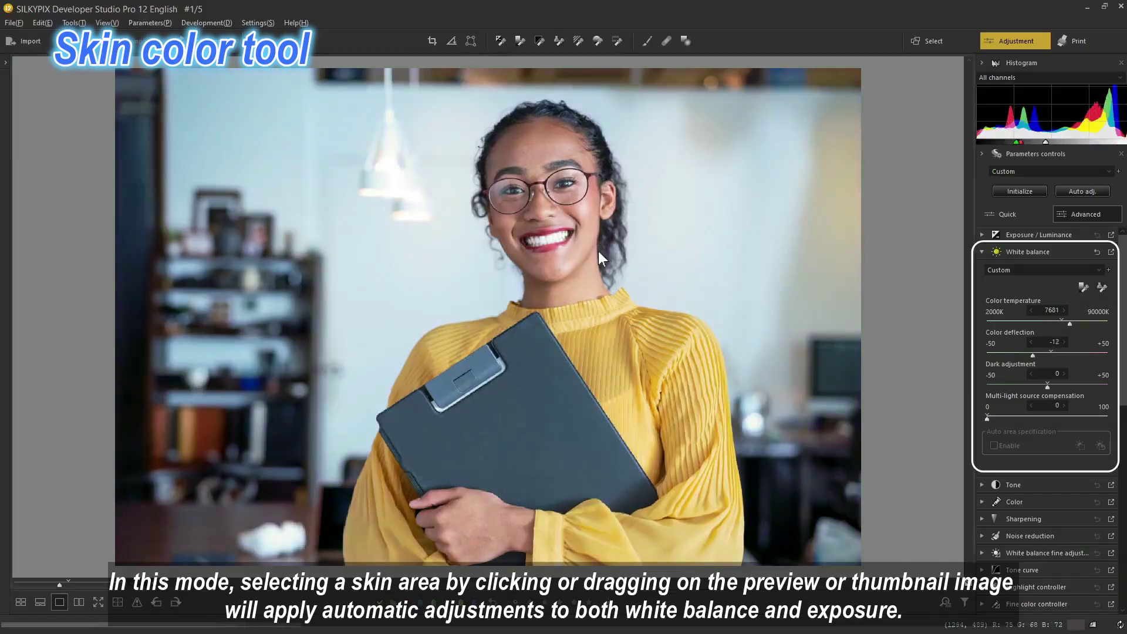
{"action": "left_click", "coordinate": [558, 43]}
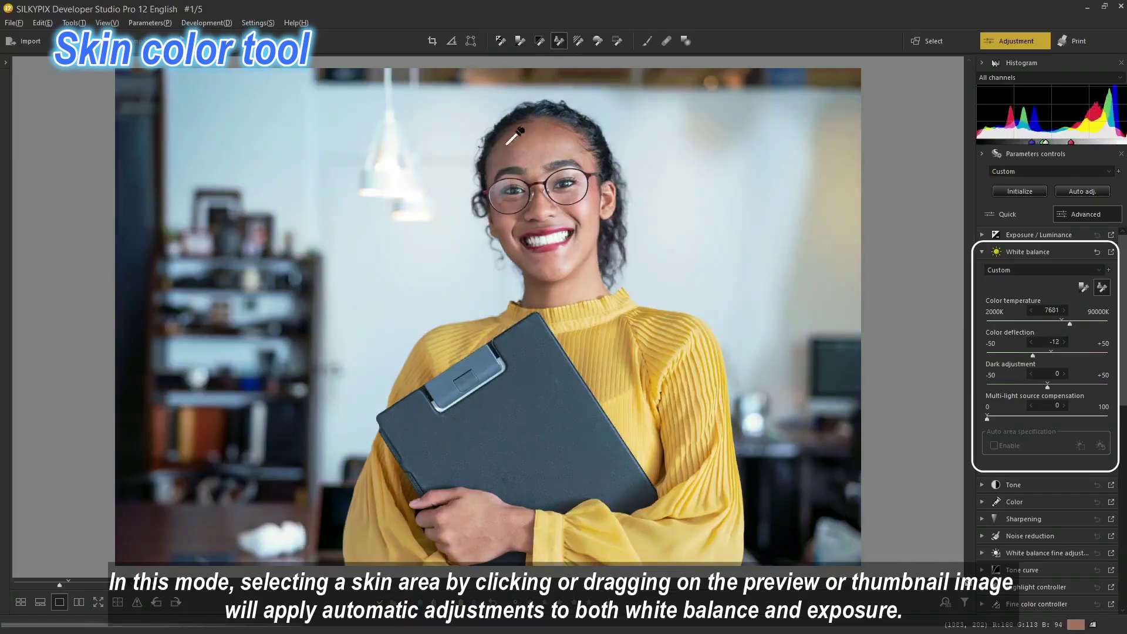
{"action": "left_click", "coordinate": [541, 175]}
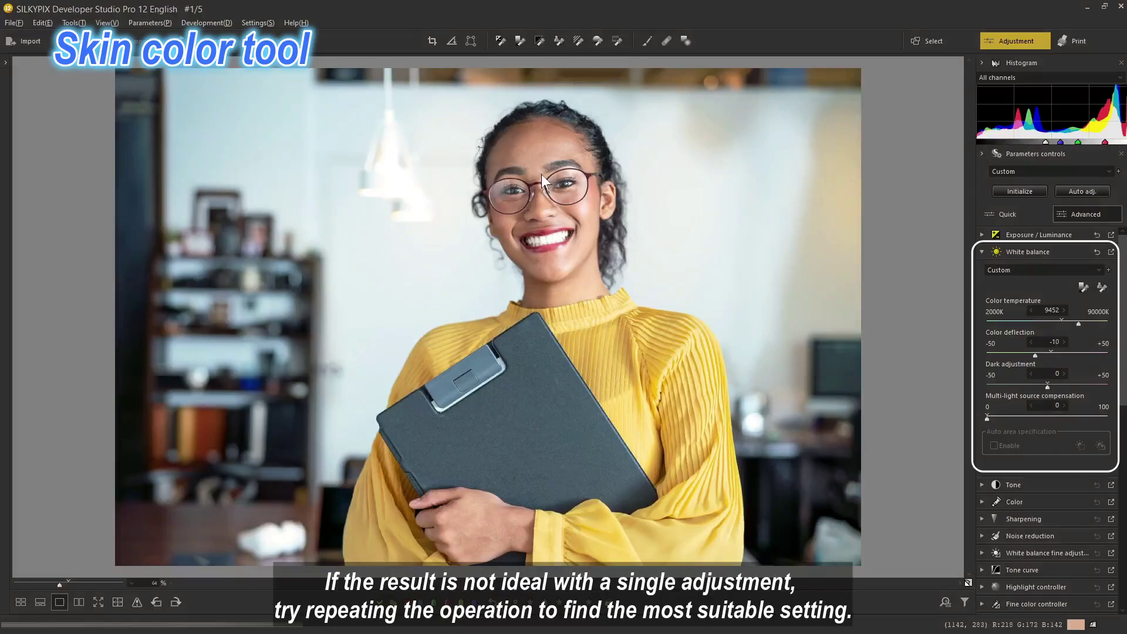
On the next portrait, sample the cheek and raised hand for skin-tone white balance
{"action": "key", "text": "space"}
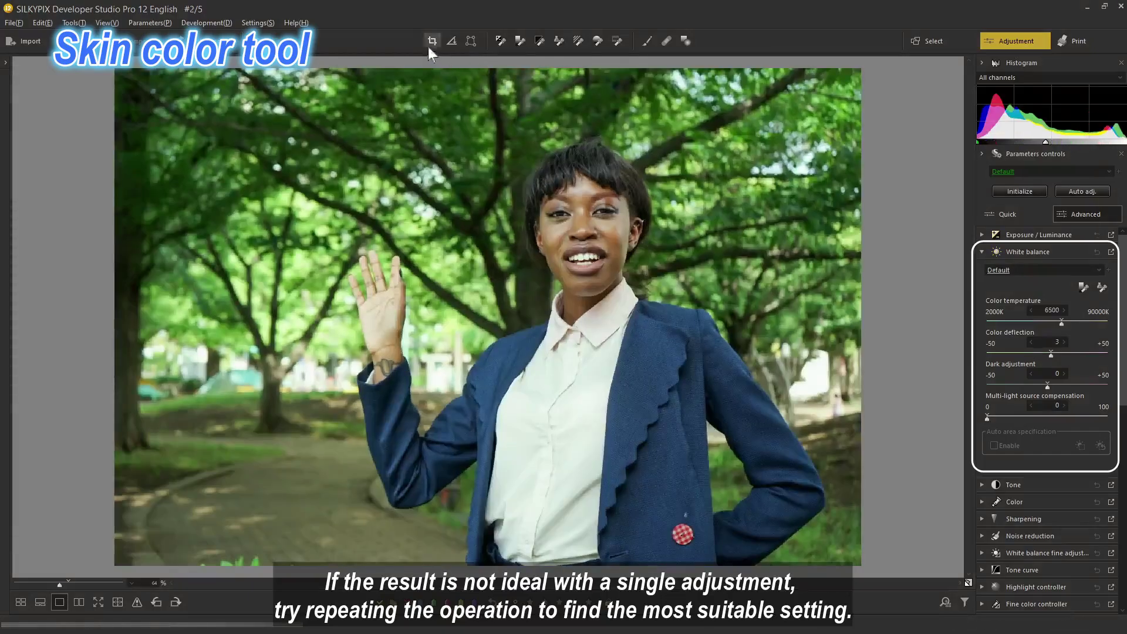
{"action": "left_click", "coordinate": [559, 41]}
{"action": "left_click", "coordinate": [554, 263]}
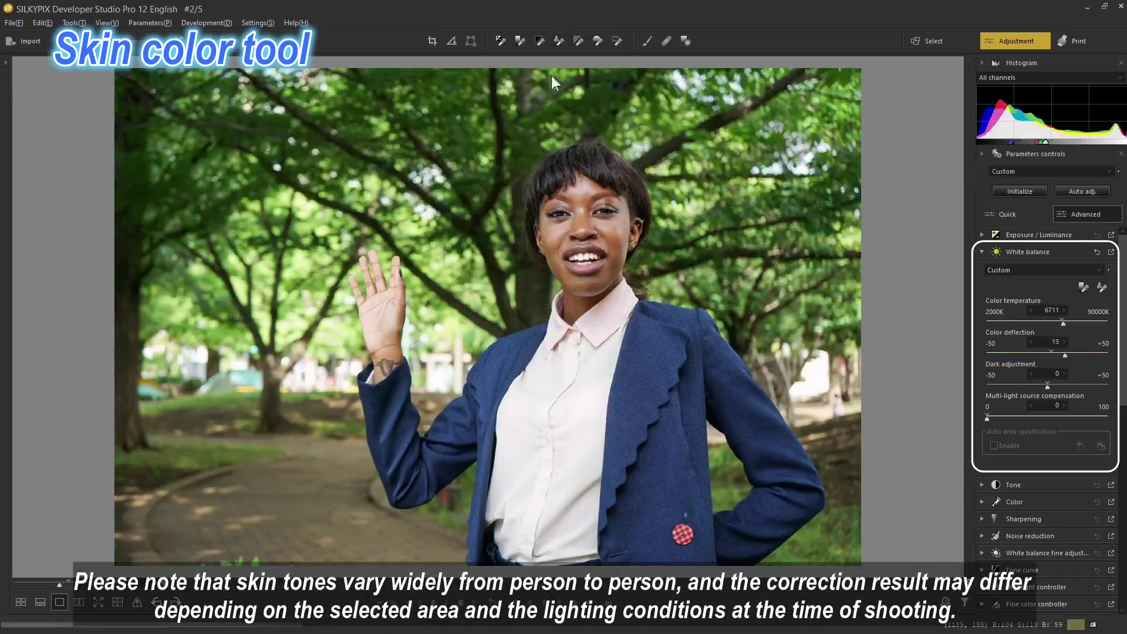
{"action": "left_click", "coordinate": [395, 337]}
Sample cheek skin tone on the autumn forest portrait and the girl-on-the-trail photo
{"action": "key", "text": "space"}
{"action": "left_click", "coordinate": [559, 41]}
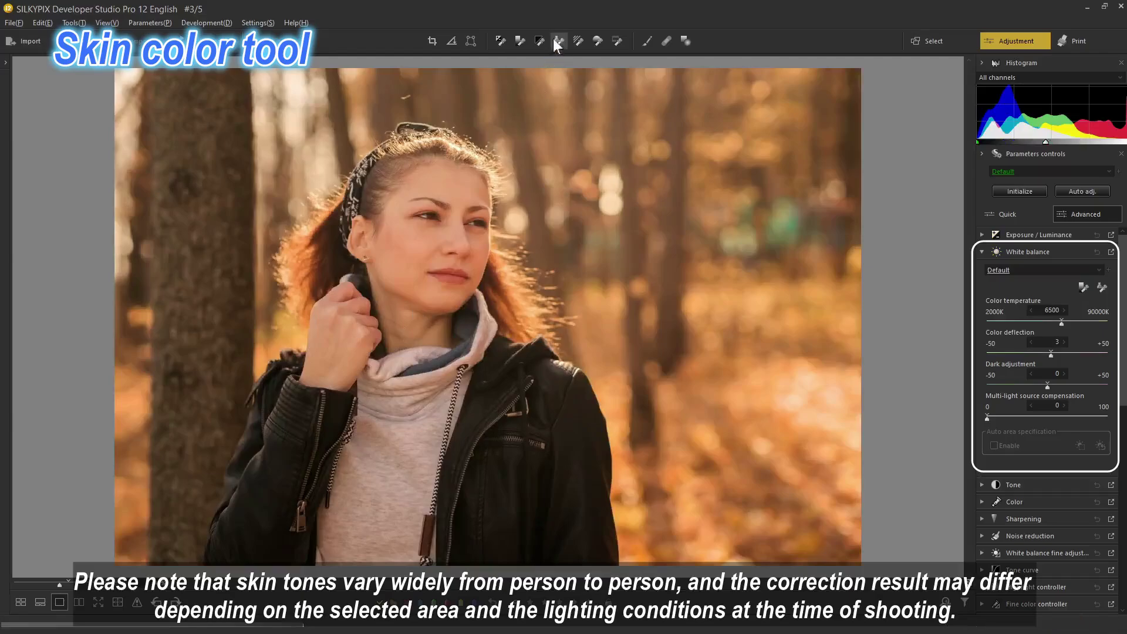
{"action": "left_click", "coordinate": [432, 271]}
{"action": "left_click", "coordinate": [555, 44]}
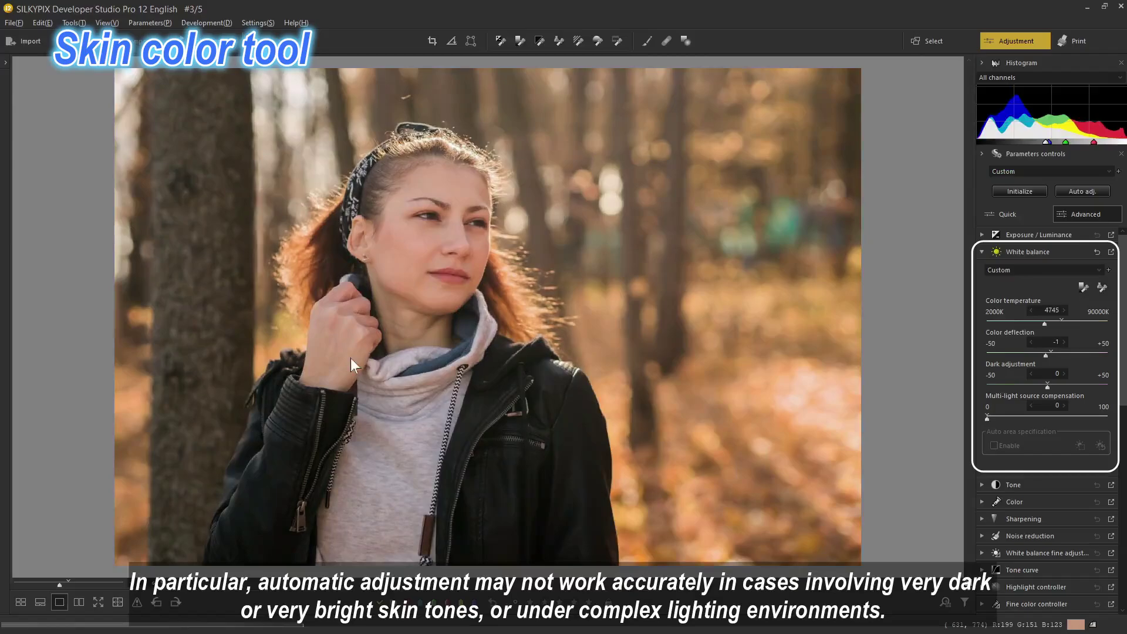
{"action": "key", "text": "space"}
{"action": "left_click", "coordinate": [559, 41]}
{"action": "left_click_drag", "start_coordinate": [400, 340], "coordinate": [433, 382]}
{"action": "left_click", "coordinate": [555, 41]}
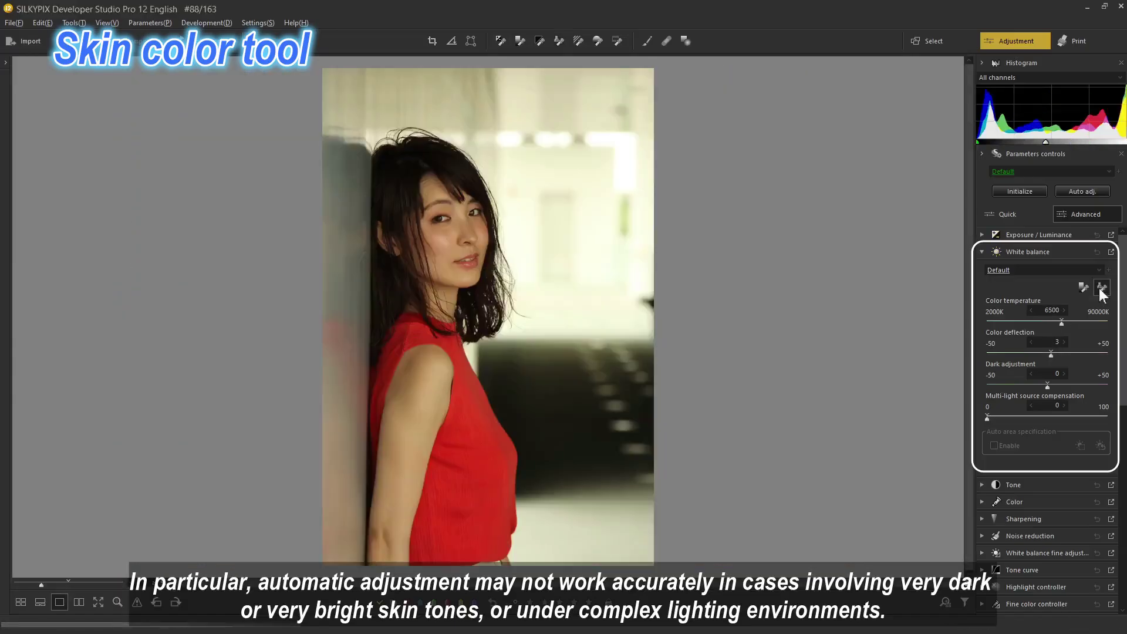
Correct the red-dress portrait from her arm and face skin, resampling the face
{"action": "left_click", "coordinate": [1102, 287]}
{"action": "left_click", "coordinate": [431, 435]}
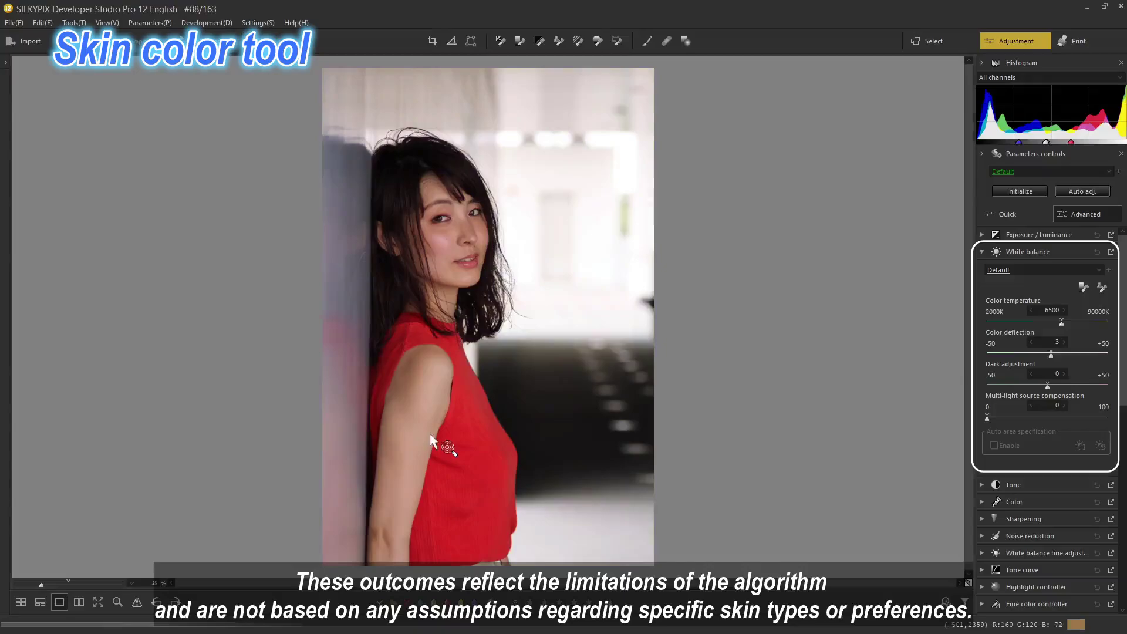
{"action": "left_click", "coordinate": [561, 39]}
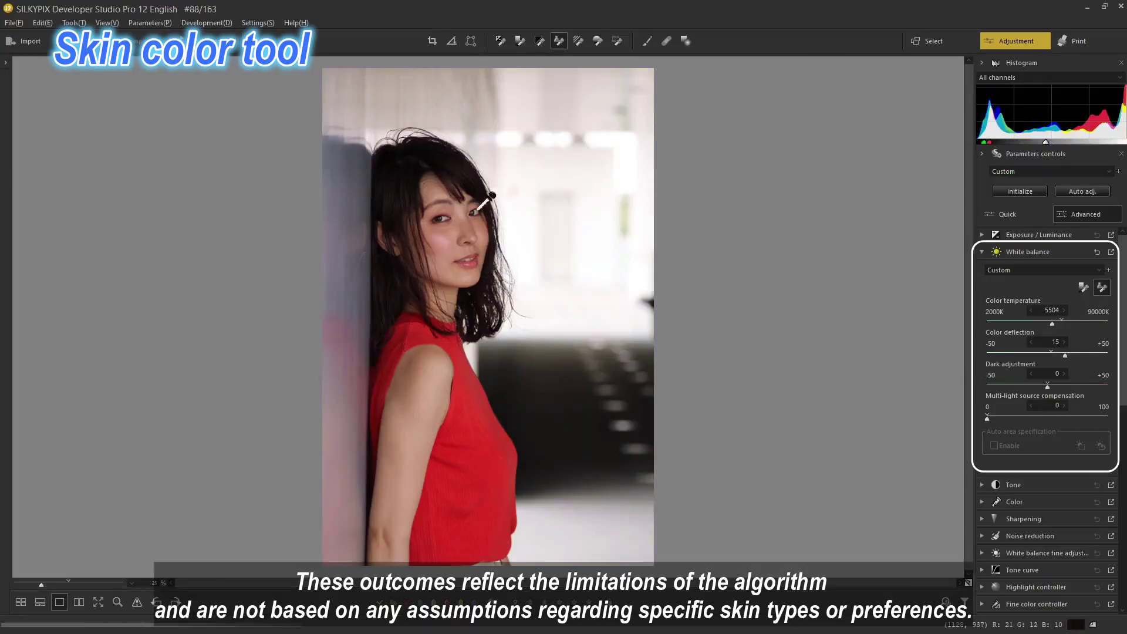
{"action": "left_click", "coordinate": [457, 247]}
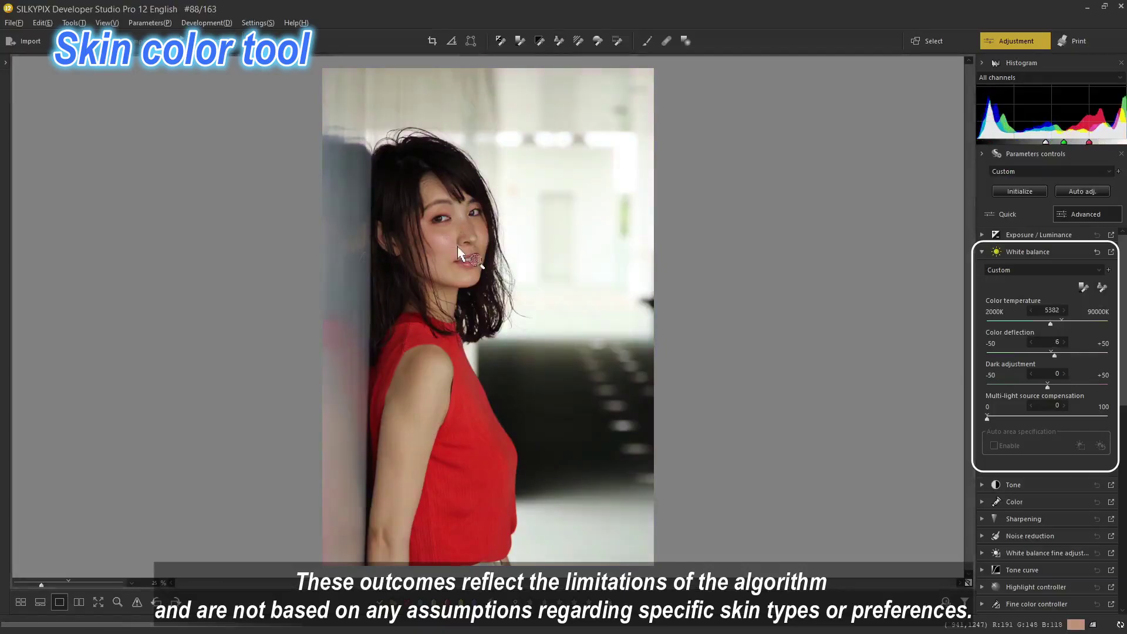
{"action": "left_click", "coordinate": [562, 40]}
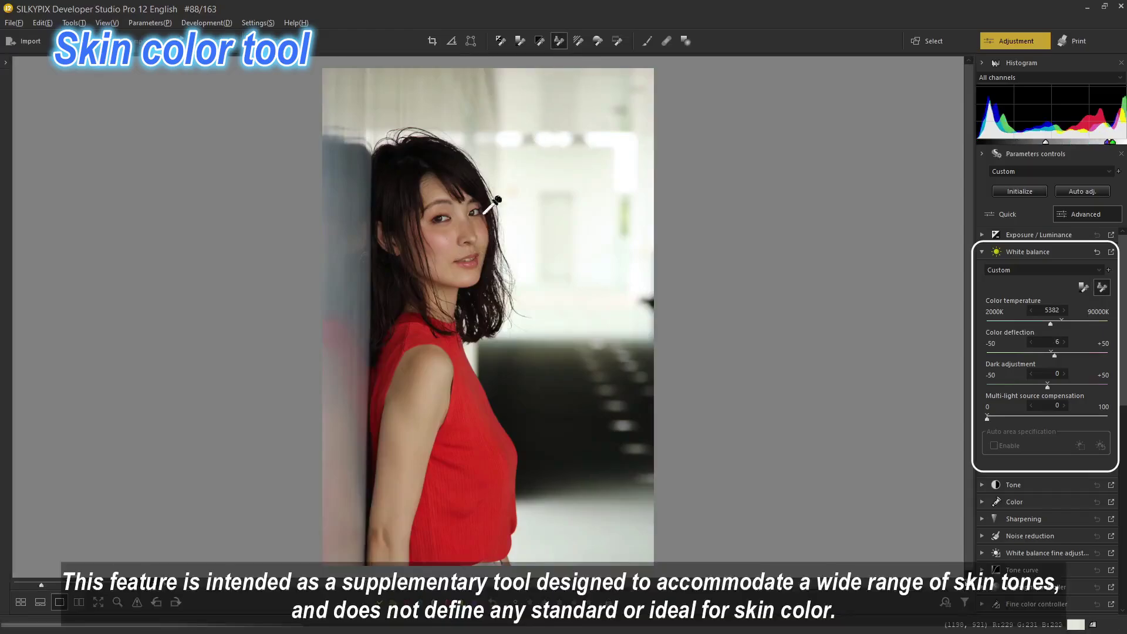
{"action": "left_click", "coordinate": [480, 229]}
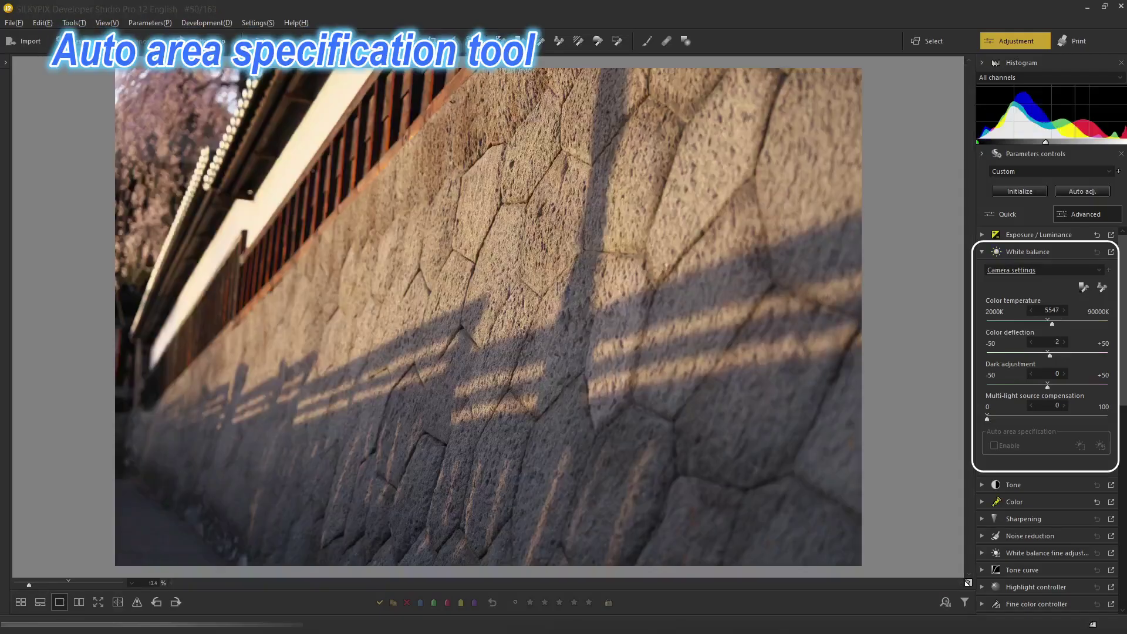
Set the stone wall to Auto (Absolute) white balance at 5294K and activate Auto area specification
{"action": "left_click", "coordinate": [1099, 273]}
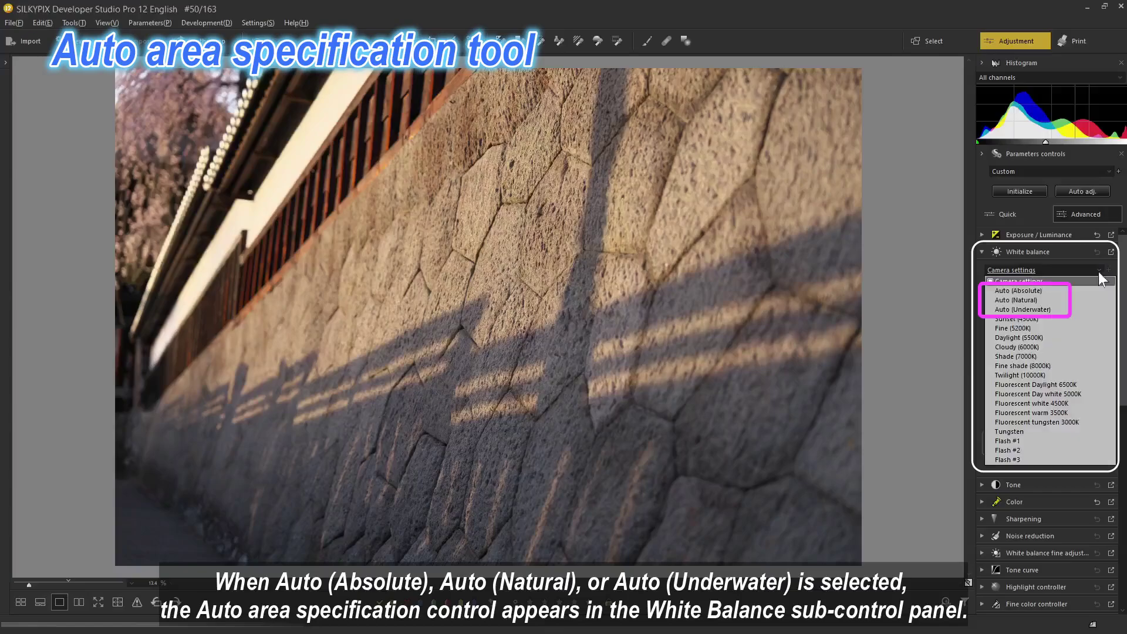
{"action": "left_click", "coordinate": [1091, 291]}
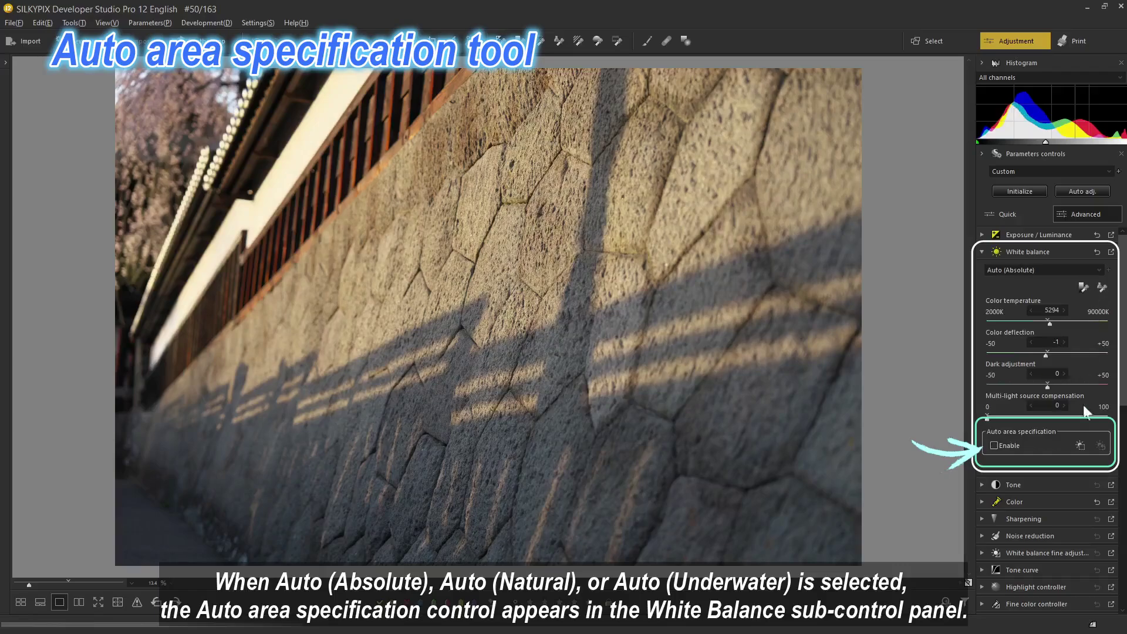
{"action": "left_click", "coordinate": [1080, 442]}
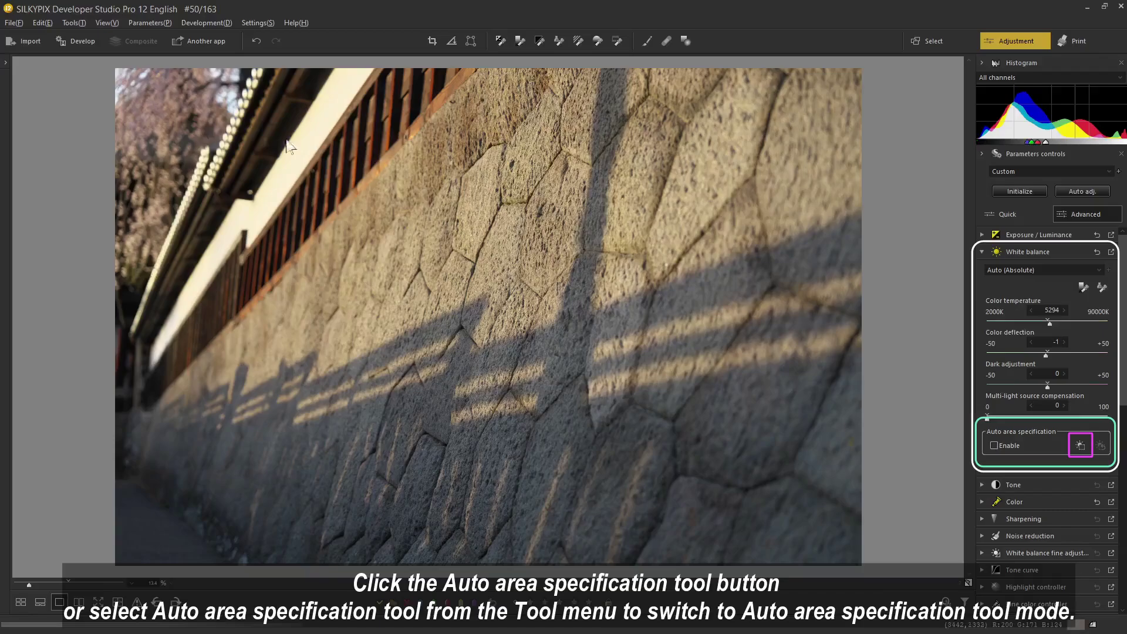
{"action": "left_click", "coordinate": [69, 23]}
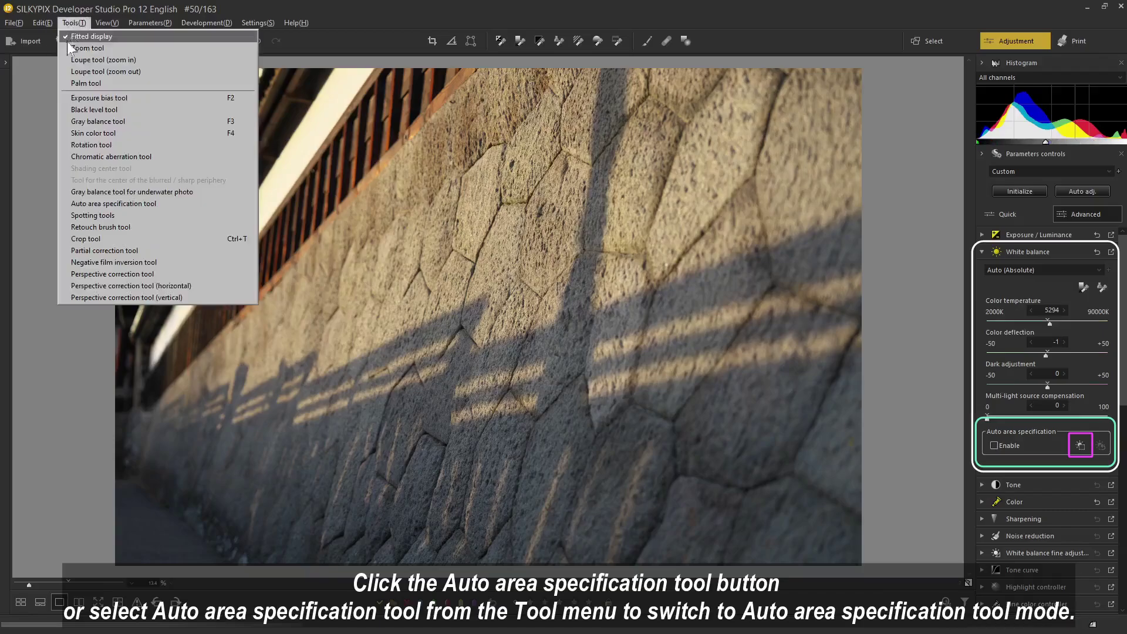
{"action": "left_click", "coordinate": [98, 205]}
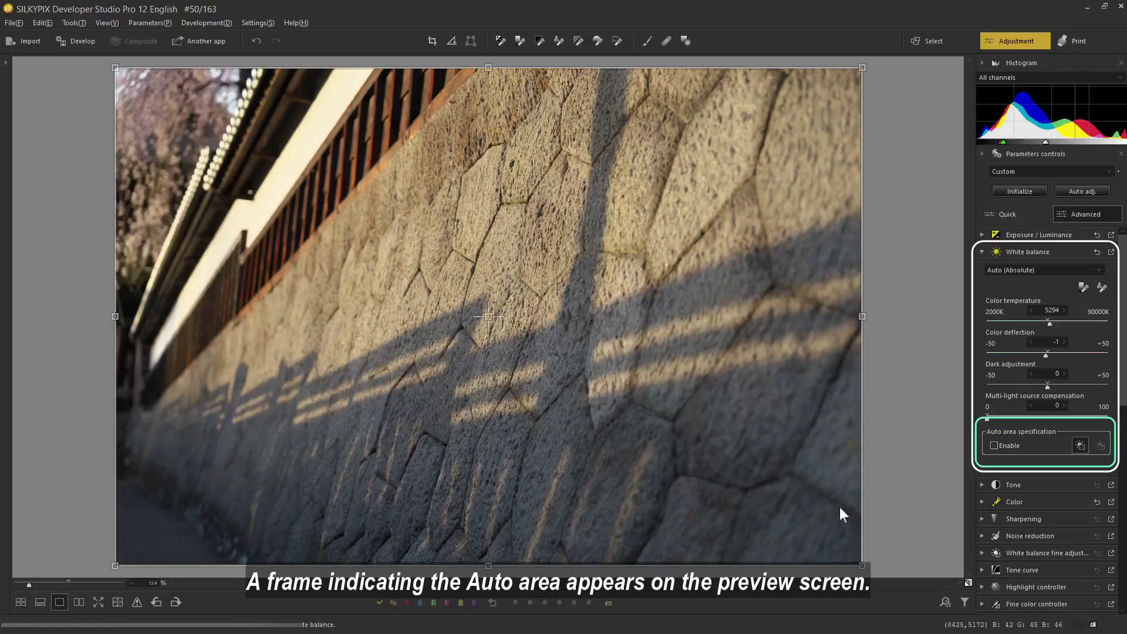
Shrink the auto-area frame and center it on the wall, recalculating white balance to 4488K
{"action": "left_click_drag", "start_coordinate": [862, 566], "coordinate": [275, 194]}
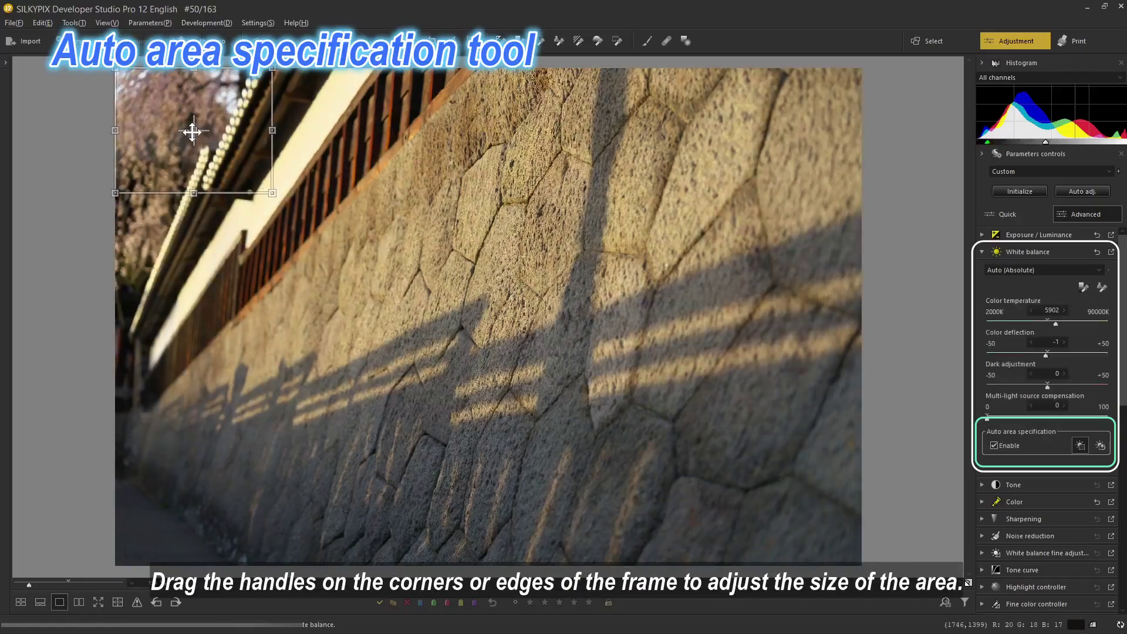
{"action": "left_click_drag", "start_coordinate": [194, 130], "coordinate": [461, 230]}
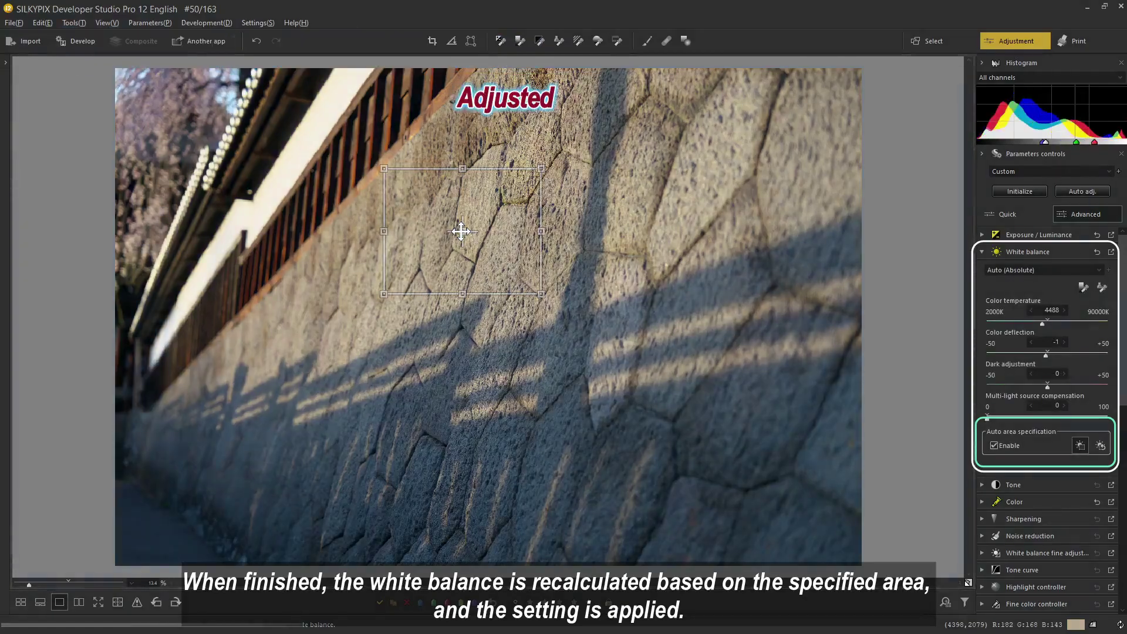
{"action": "left_click", "coordinate": [74, 22]}
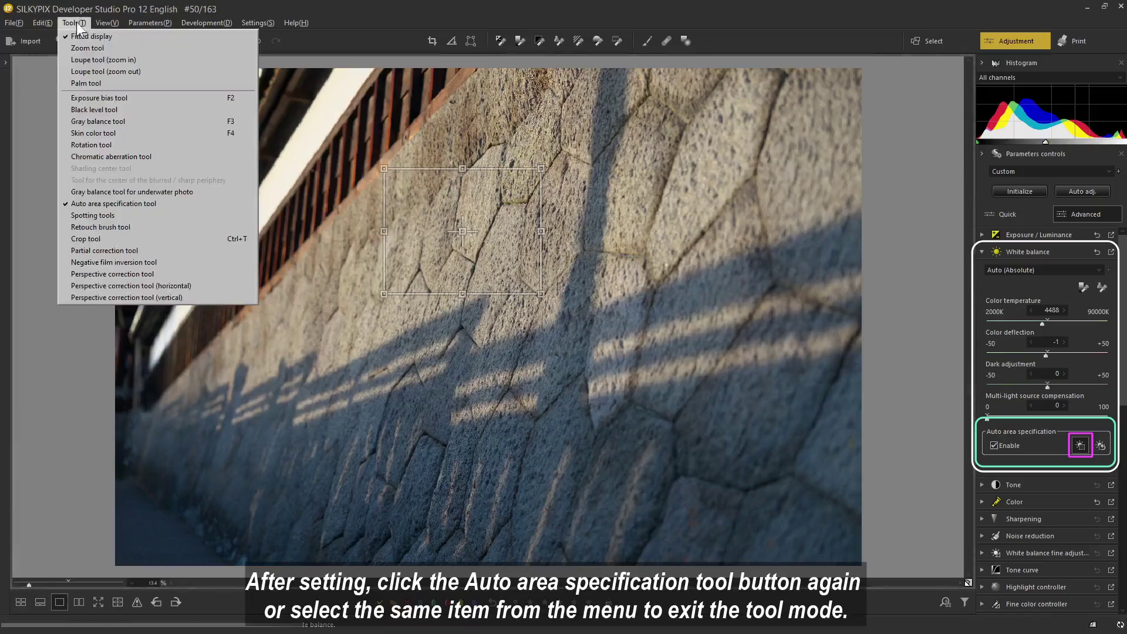
Exit the area tool, toggle the auto area off and on, then reset it
{"action": "left_click", "coordinate": [134, 210]}
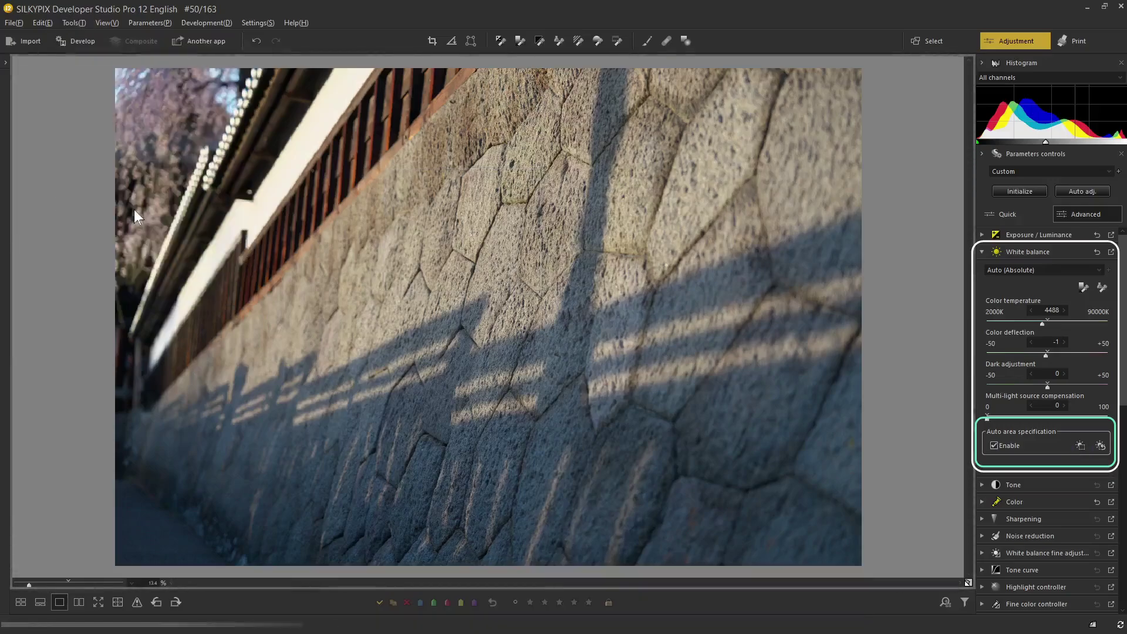
{"action": "left_click", "coordinate": [994, 446]}
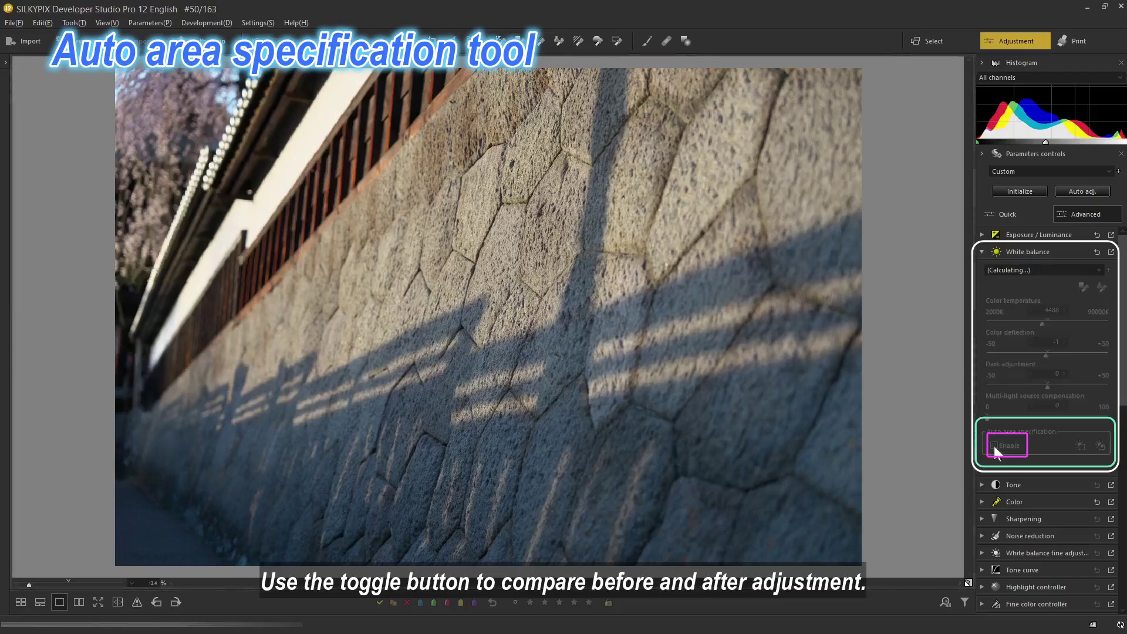
{"action": "left_click", "coordinate": [994, 446]}
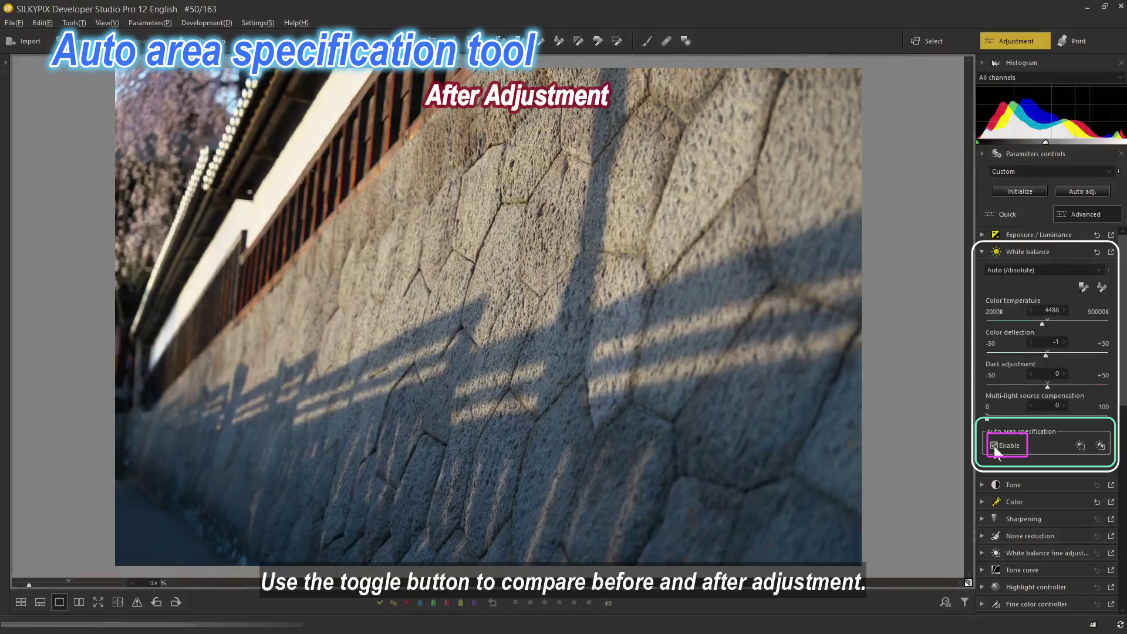
{"action": "left_click", "coordinate": [1101, 446]}
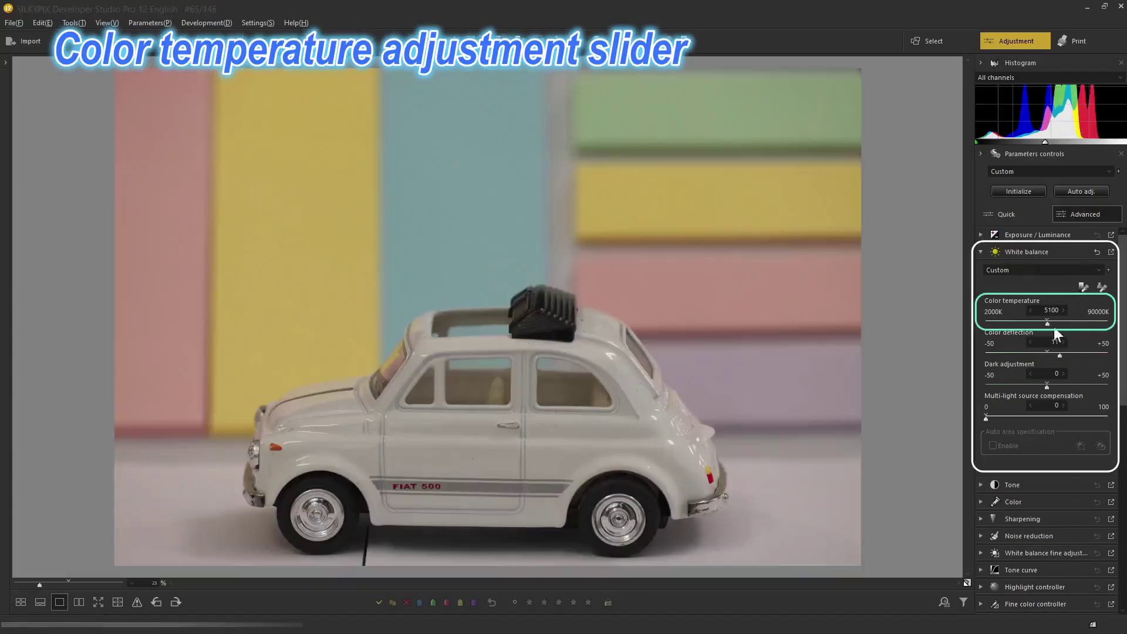
Shift Color temperature on the car (3375K) and building (3475K, then 9400K) photos
{"action": "mouse_move", "coordinate": [1050, 325]}
{"action": "left_mouse_down"}
{"action": "mouse_move", "coordinate": [1010, 326]}
{"action": "mouse_move", "coordinate": [1094, 326]}
{"action": "mouse_move", "coordinate": [1048, 326]}
{"action": "left_mouse_up"}
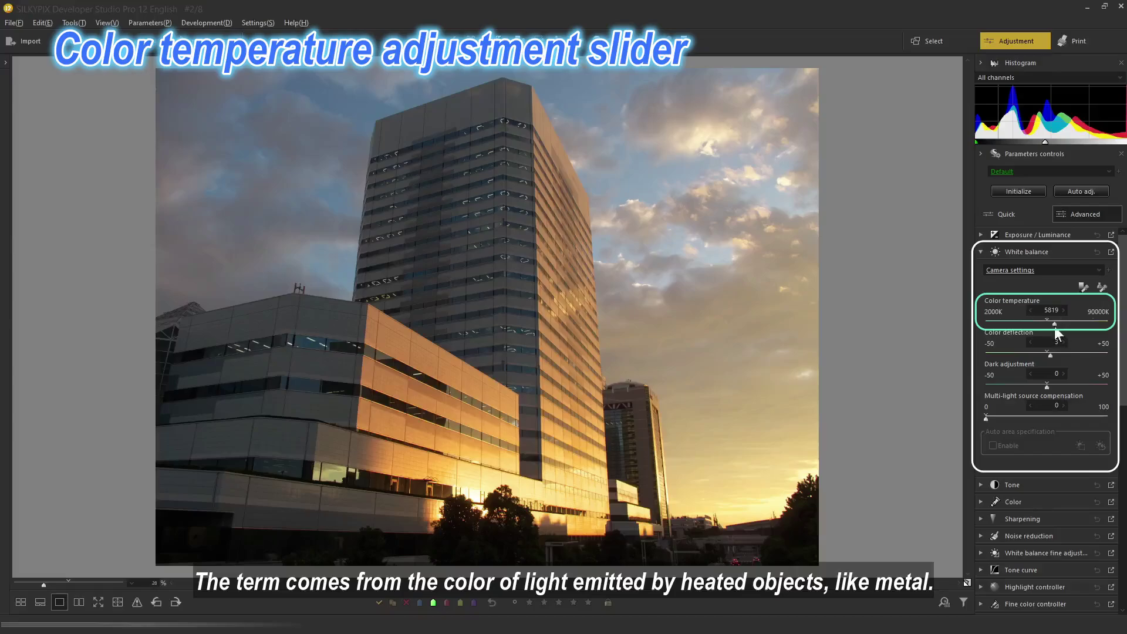
{"action": "left_click_drag", "start_coordinate": [1052, 327], "coordinate": [1076, 329]}
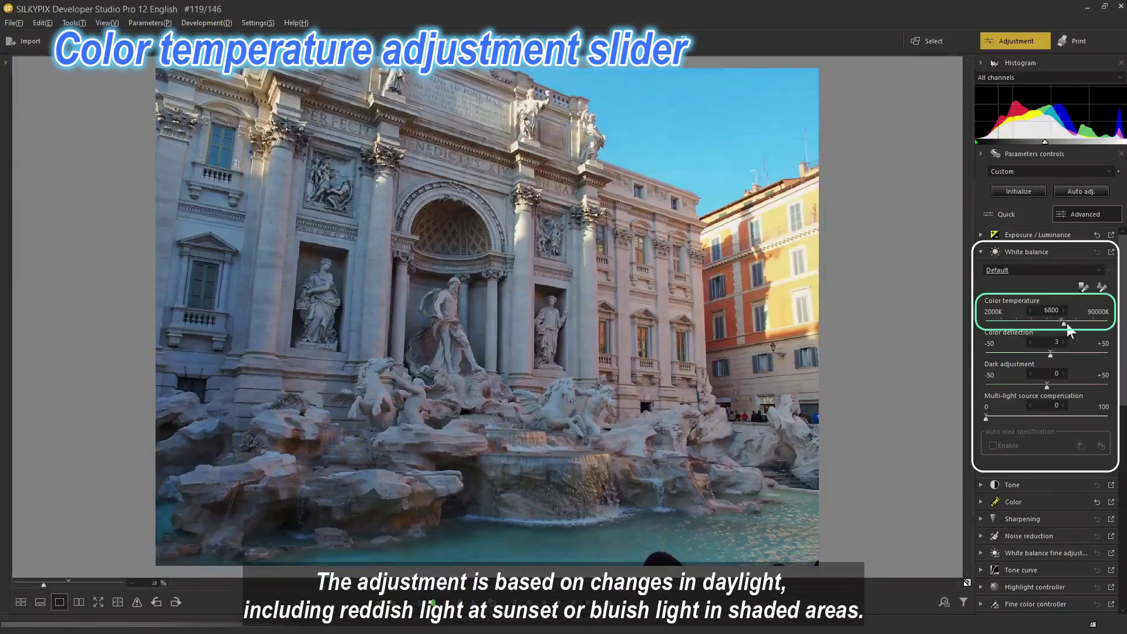
{"action": "left_click_drag", "start_coordinate": [1068, 326], "coordinate": [1095, 323]}
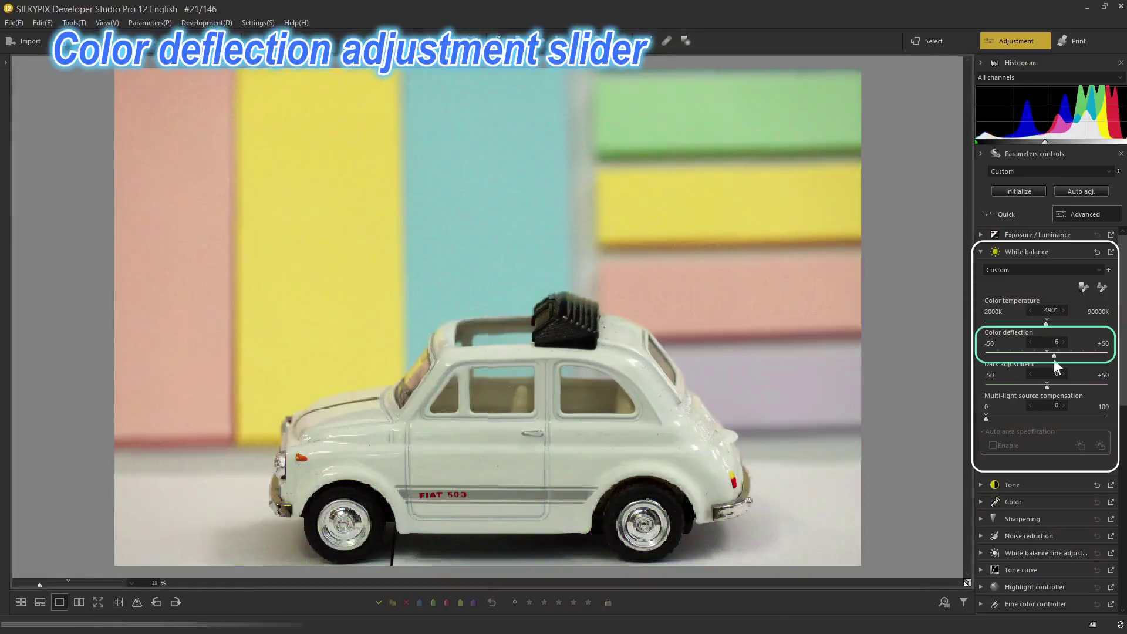
Set colour deflection to -17, then 34, then 9 on the corridor, 3 on the walkway and 17 on the forest photo
{"action": "mouse_move", "coordinate": [1054, 359]}
{"action": "left_mouse_down"}
{"action": "mouse_move", "coordinate": [1013, 361]}
{"action": "mouse_move", "coordinate": [1049, 358]}
{"action": "left_mouse_up"}
{"action": "left_click_drag", "start_coordinate": [1072, 357], "coordinate": [1090, 356]}
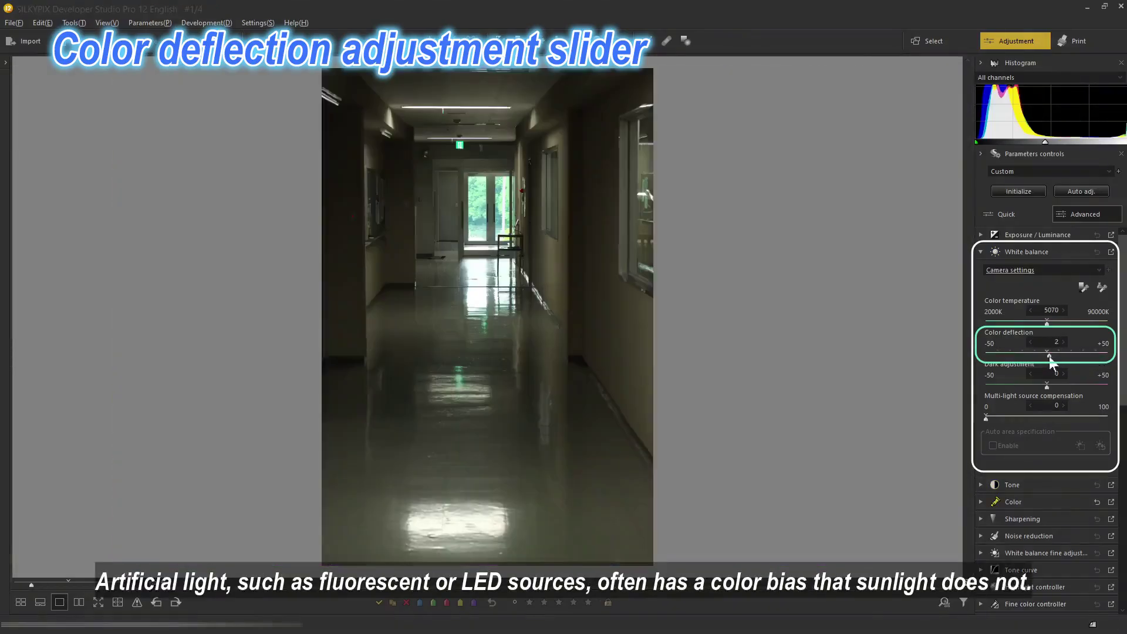
{"action": "left_click_drag", "start_coordinate": [1050, 356], "coordinate": [1060, 358]}
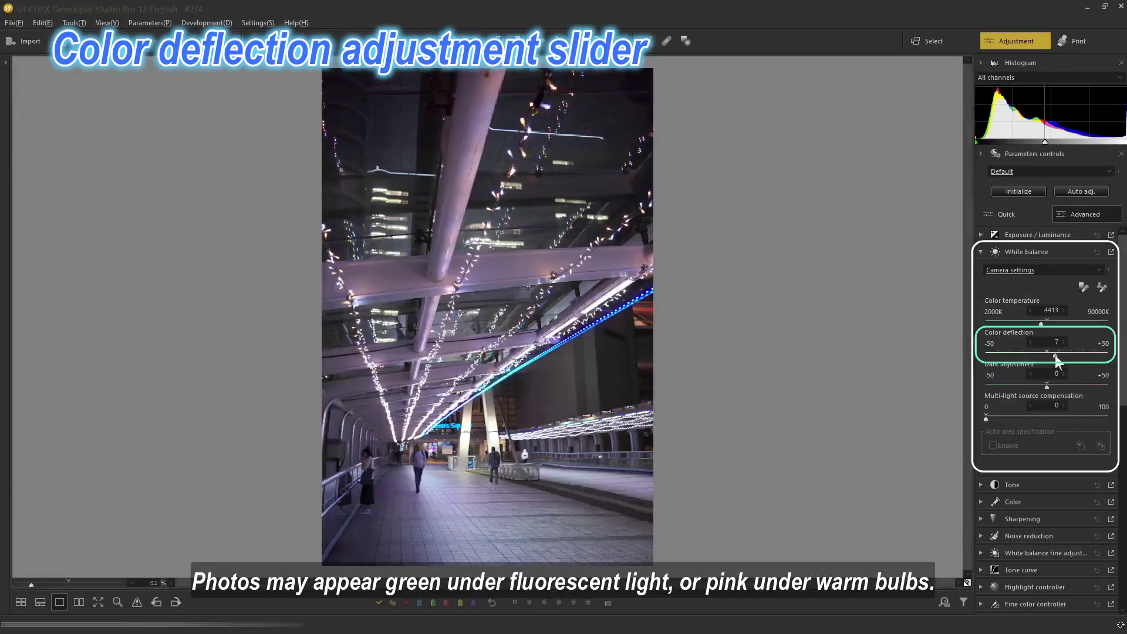
{"action": "left_click_drag", "start_coordinate": [1055, 356], "coordinate": [1051, 359]}
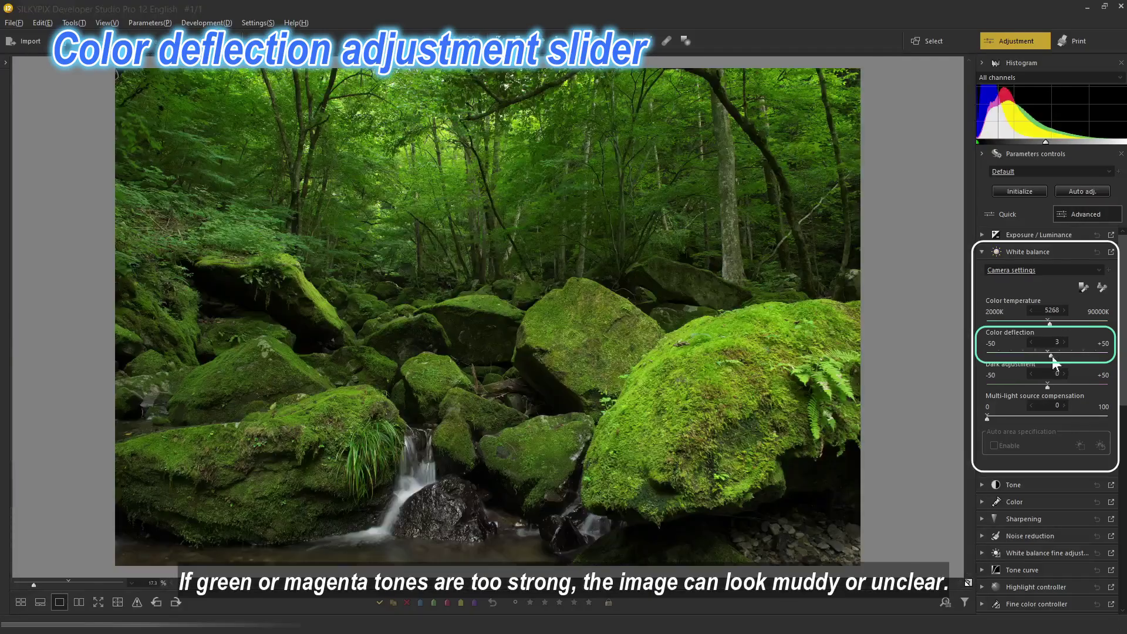
{"action": "left_click_drag", "start_coordinate": [1053, 358], "coordinate": [1071, 360]}
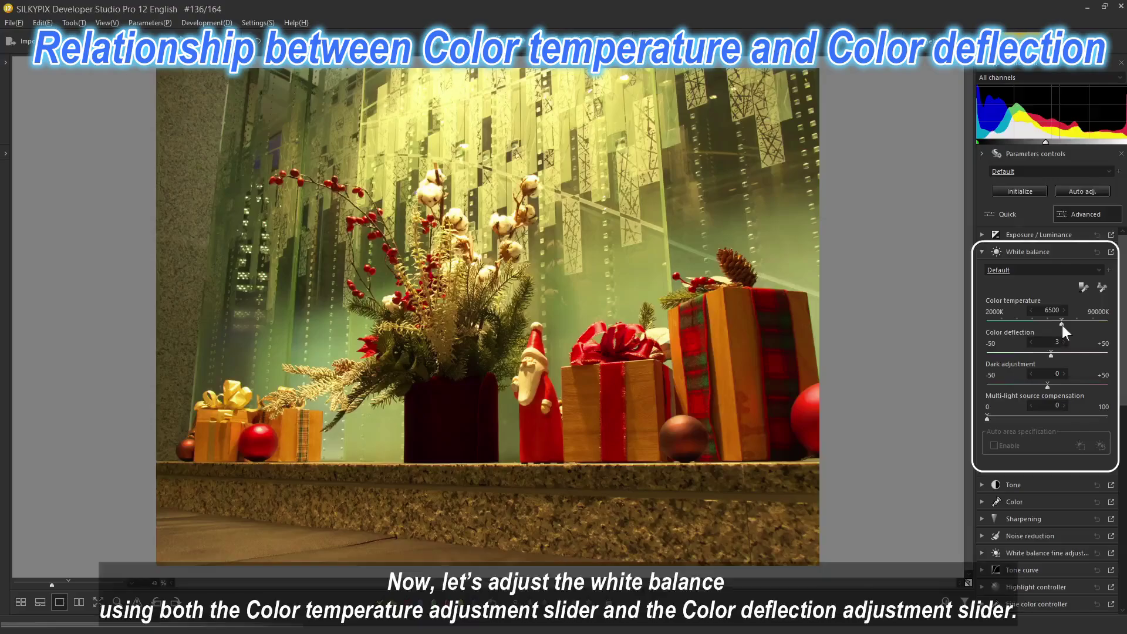
Cool the Christmas window photo to 4650K and toggle the before/after view twice to compare
{"action": "left_click_drag", "start_coordinate": [1062, 325], "coordinate": [1063, 355]}
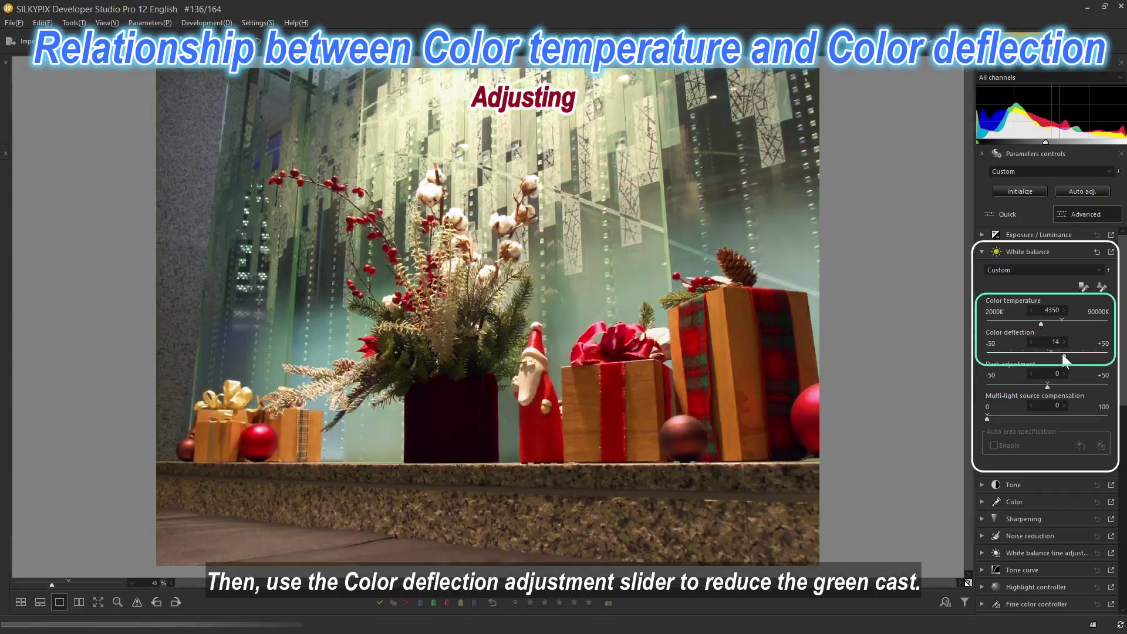
{"action": "left_click", "coordinate": [968, 583]}
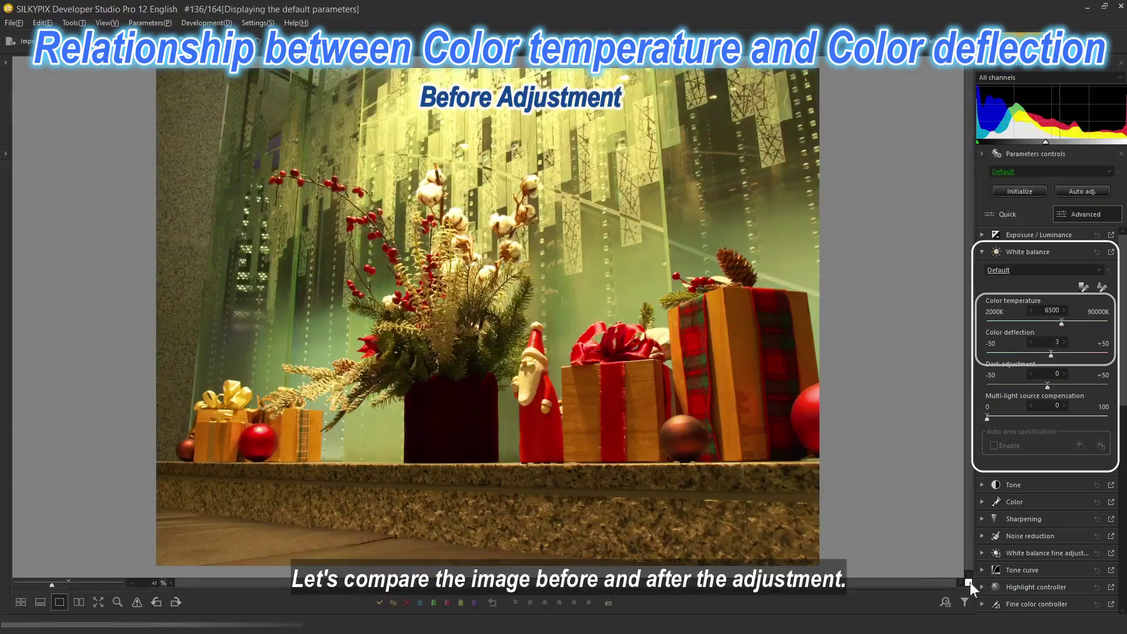
{"action": "left_click", "coordinate": [970, 582]}
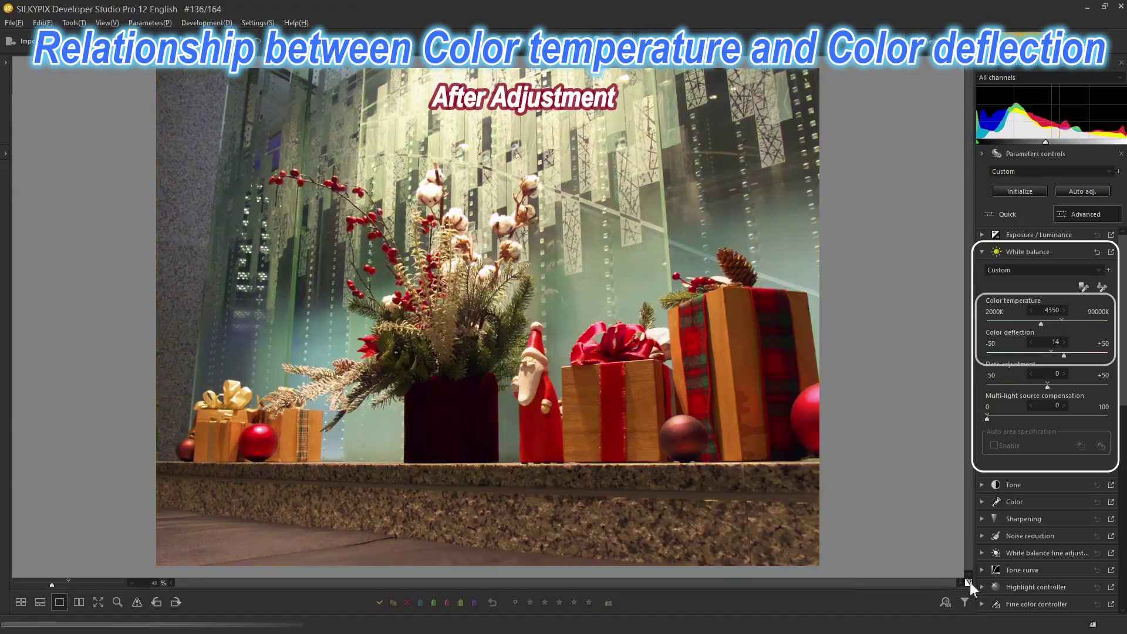
{"action": "left_click", "coordinate": [970, 582]}
{"action": "left_click", "coordinate": [969, 582]}
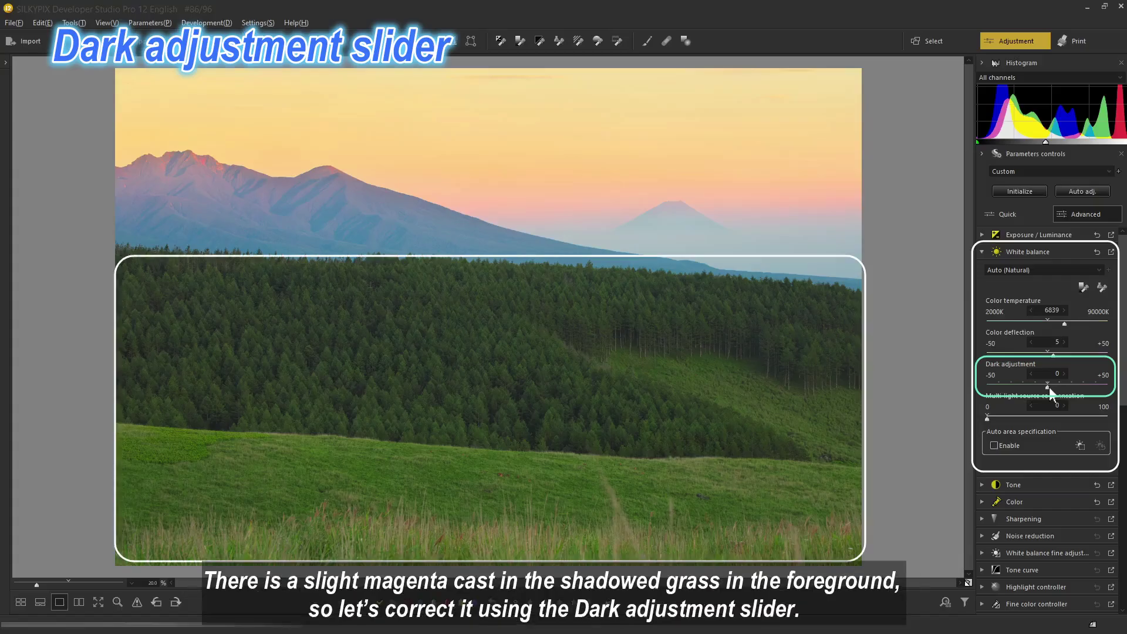
Lower dark adjustment to -32 on the mountain forest photo
{"action": "left_click_drag", "start_coordinate": [1050, 388], "coordinate": [1010, 392]}
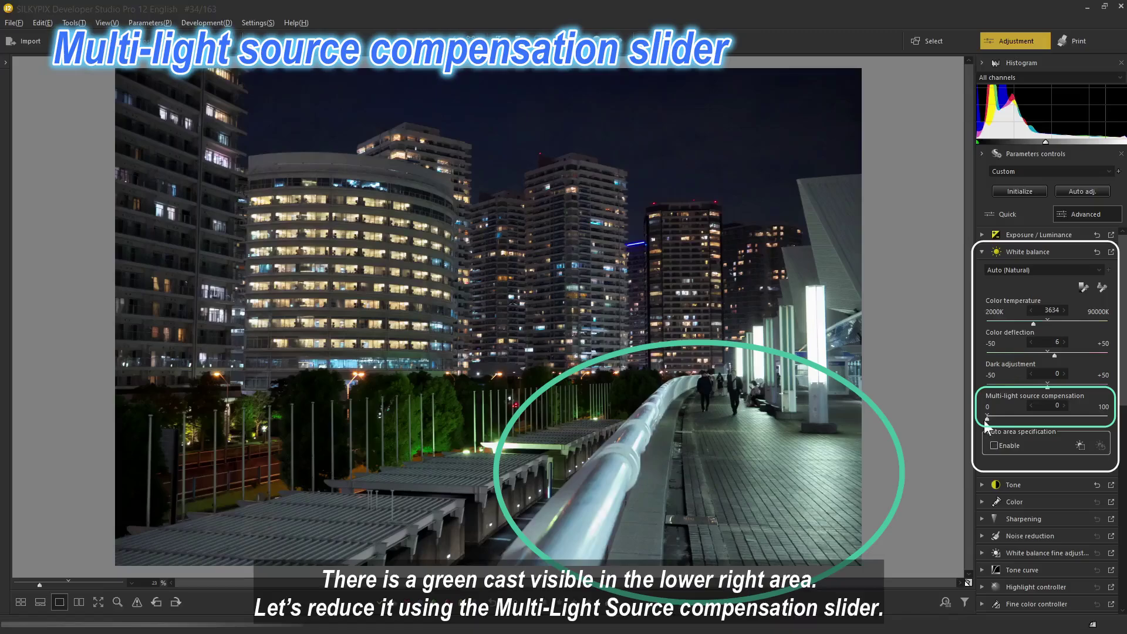
Raise multi-light source compensation to 57 on the night walkway photo
{"action": "left_click_drag", "start_coordinate": [988, 418], "coordinate": [1055, 424]}
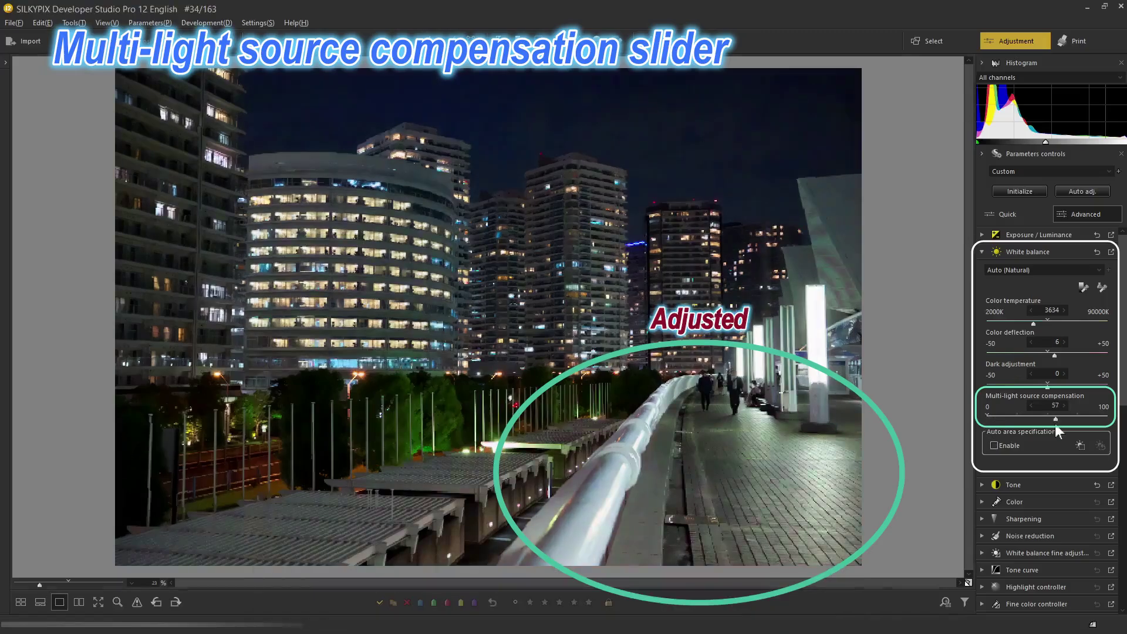